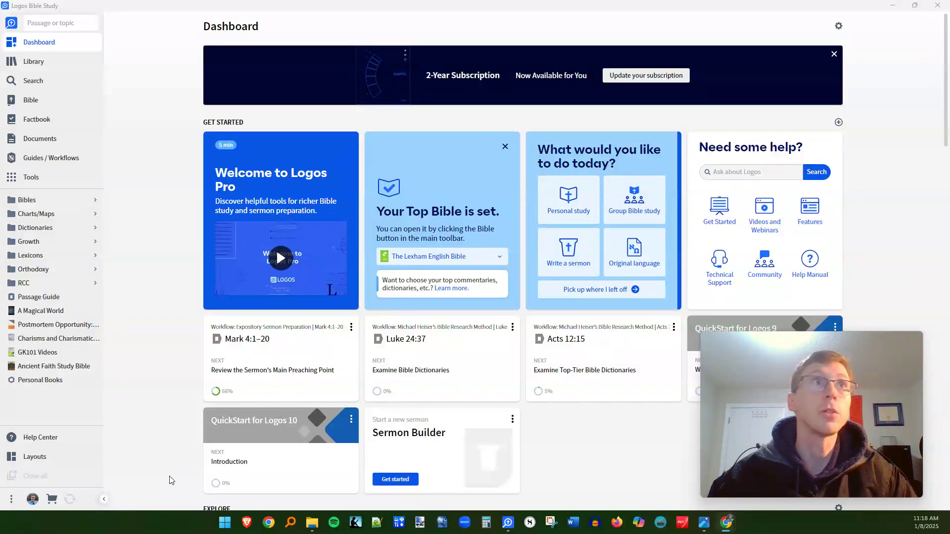
- Open the Bible search panel on the ESV, showing search tips and basic operators
left_click(44, 82)
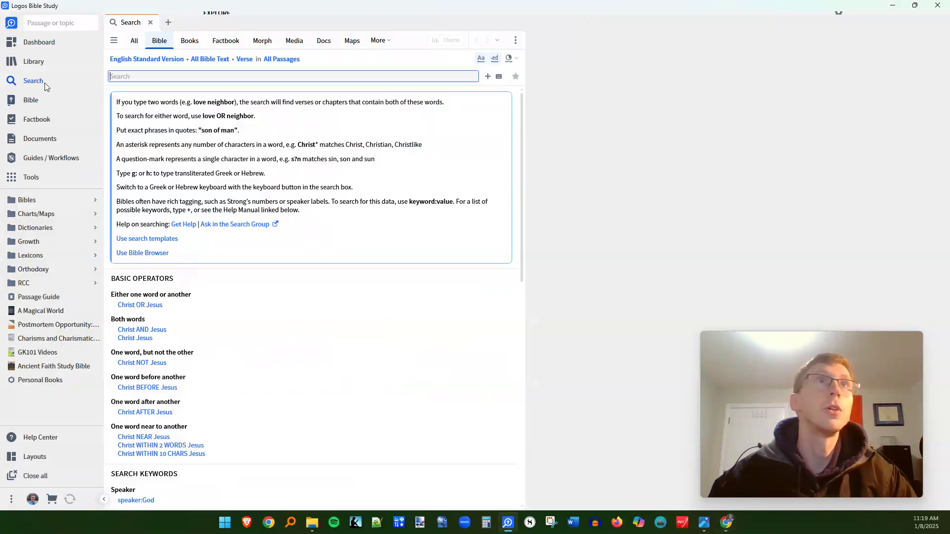
- Search the ESV for 'Christ' and browse the Bible version list without changing it
left_click(192, 78)
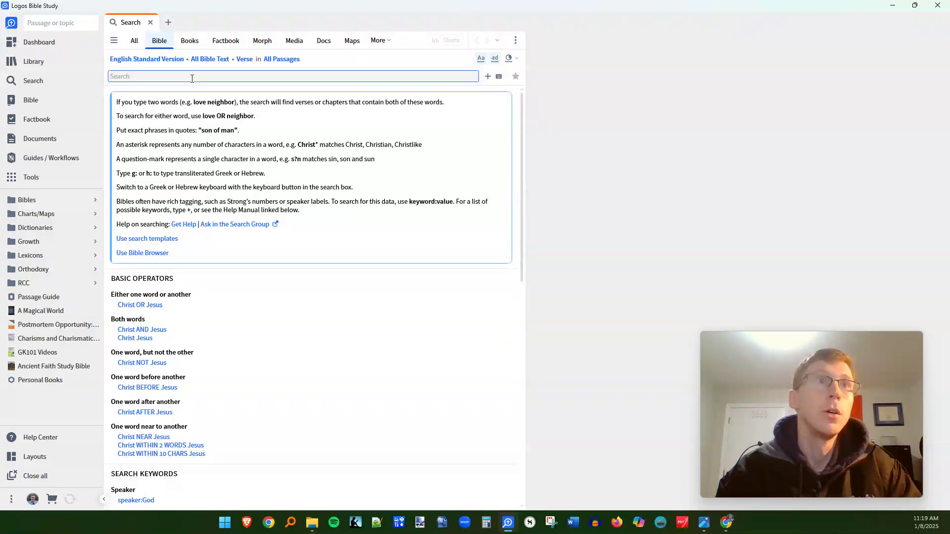
type("C")
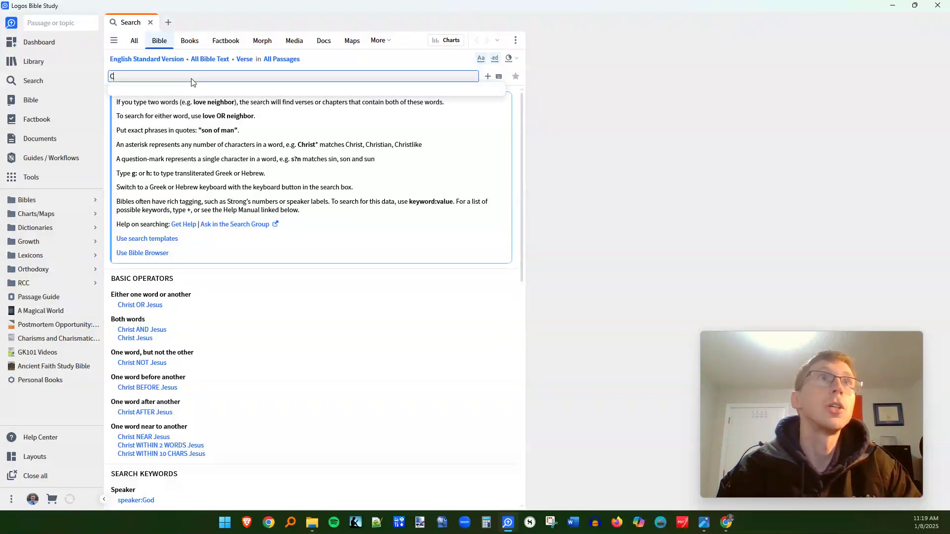
type("hrist")
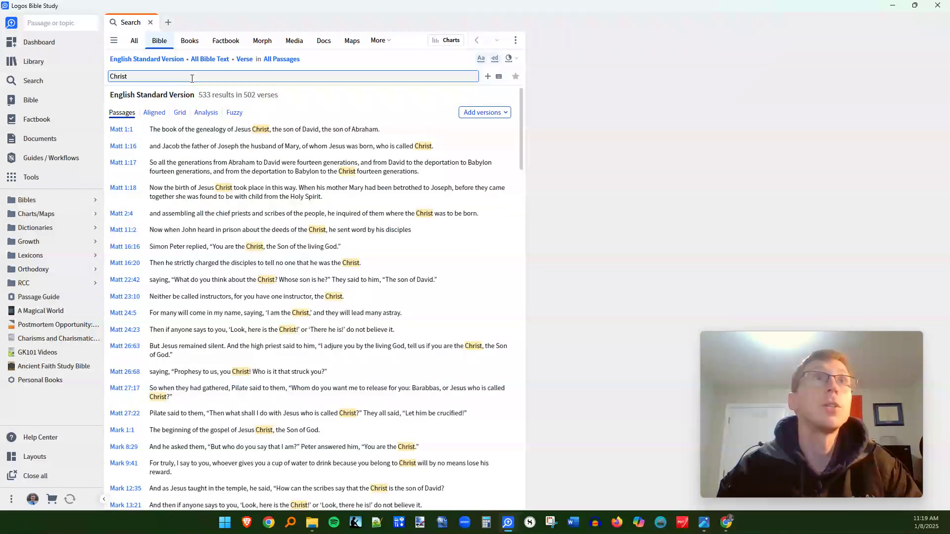
left_click(165, 60)
scroll(157, 258, "down", 3)
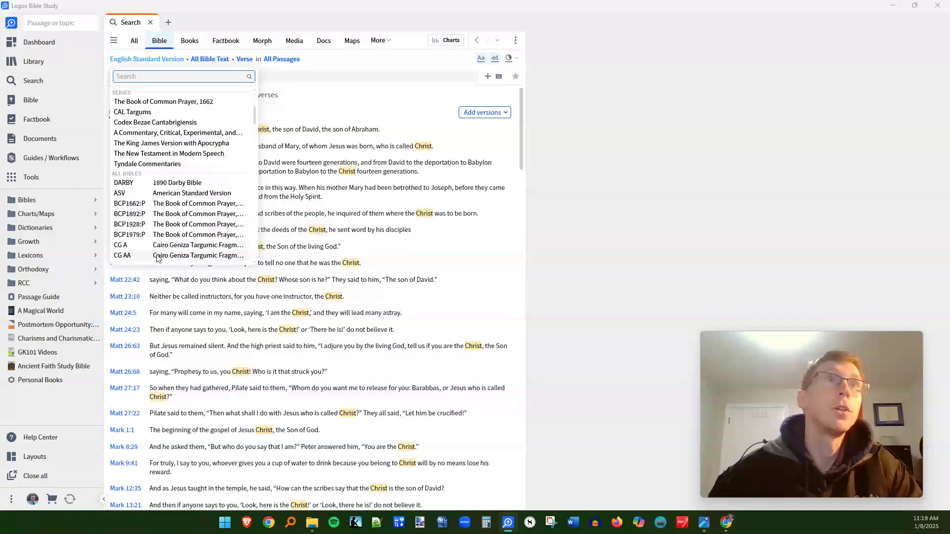
scroll(157, 258, "down", 2)
scroll(157, 254, "up", 4)
scroll(159, 252, "down", 6)
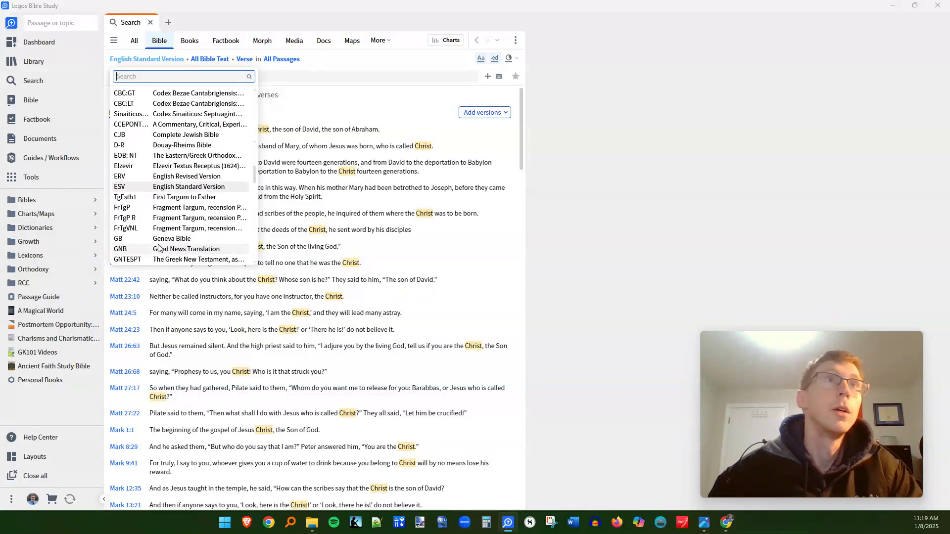
scroll(159, 247, "down", 12)
scroll(171, 246, "up", 10)
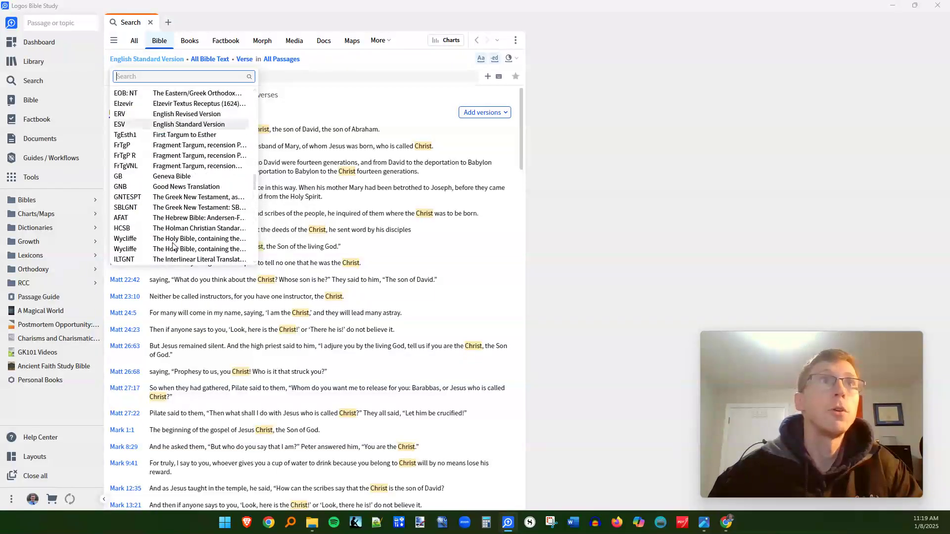
scroll(173, 245, "up", 10)
left_click(325, 101)
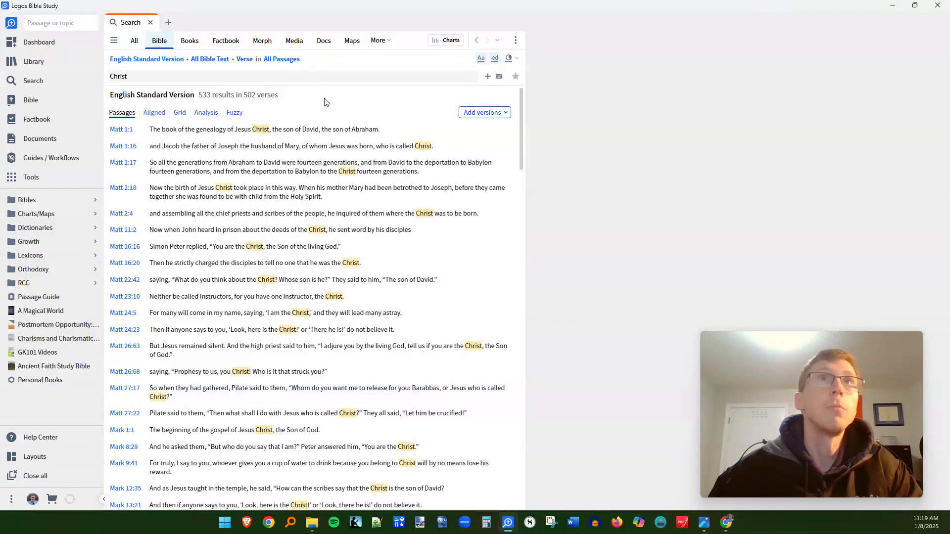
- Extend the query to 'Christ AND Jesus', run it, and select the whole query
left_click(176, 75)
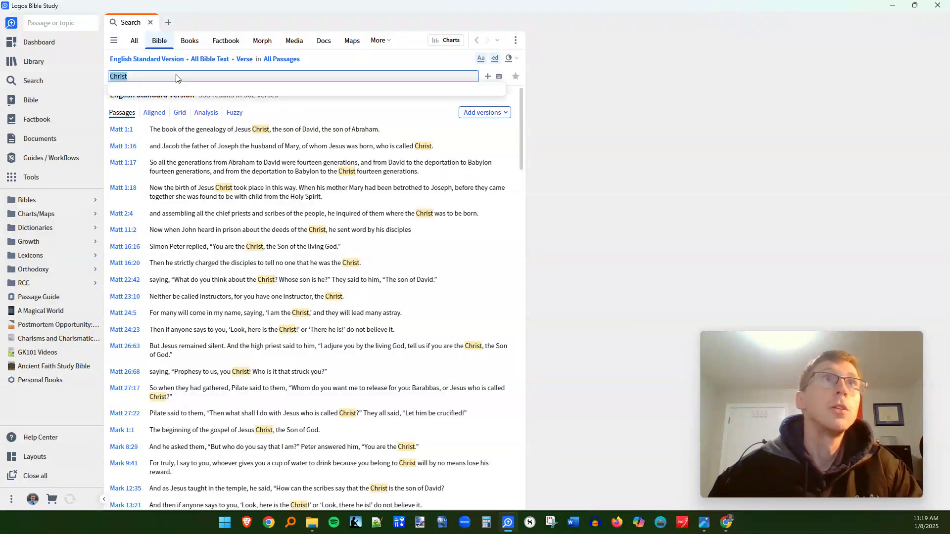
left_click(188, 75)
left_click(325, 119)
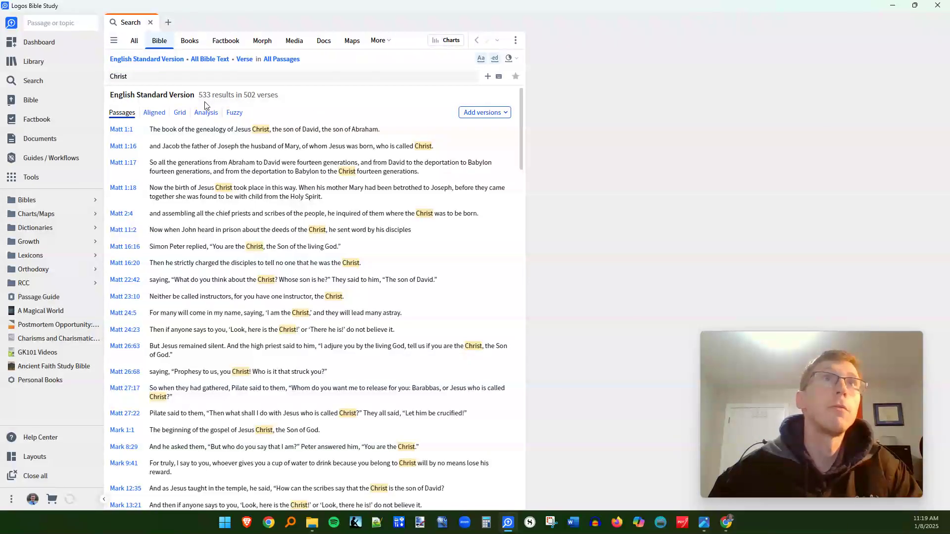
left_click(199, 77)
left_click(198, 78)
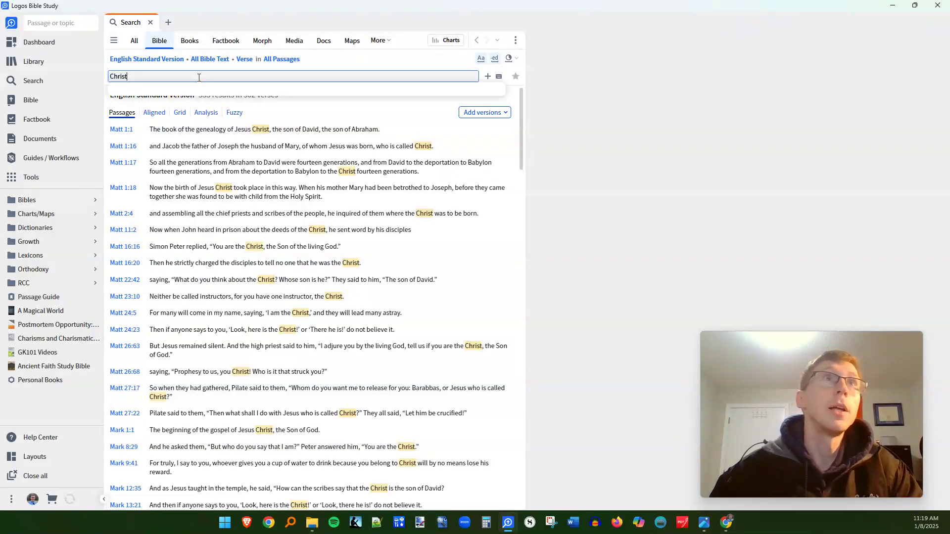
type("AND Jesus")
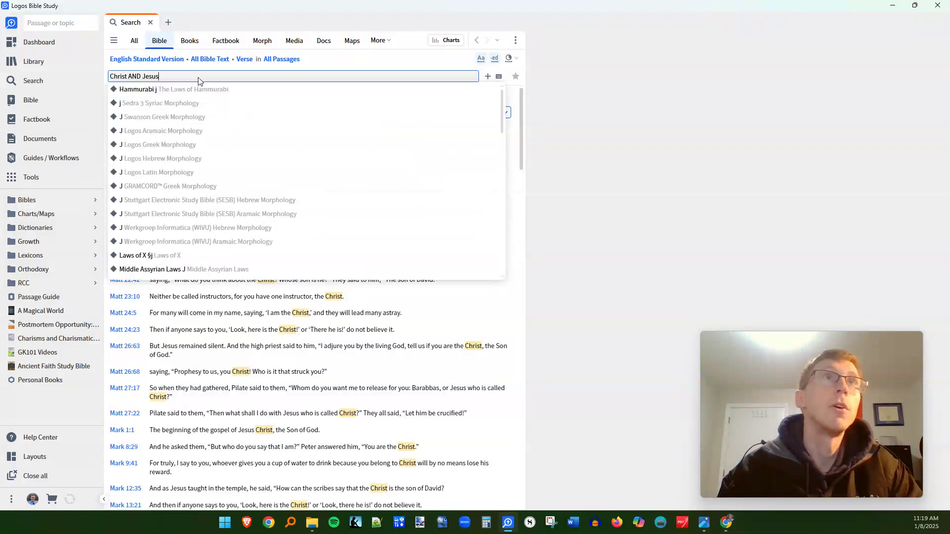
key("Return")
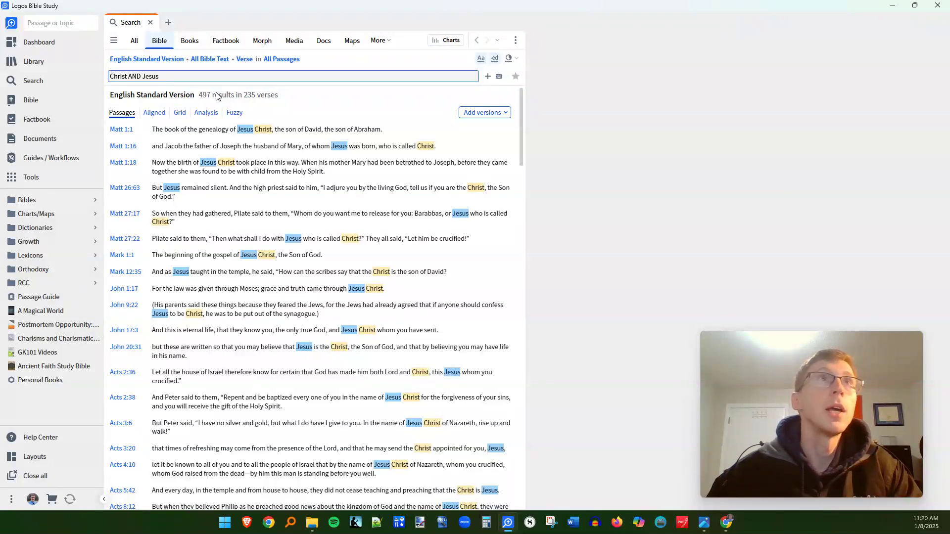
left_click_drag(183, 79, 108, 79)
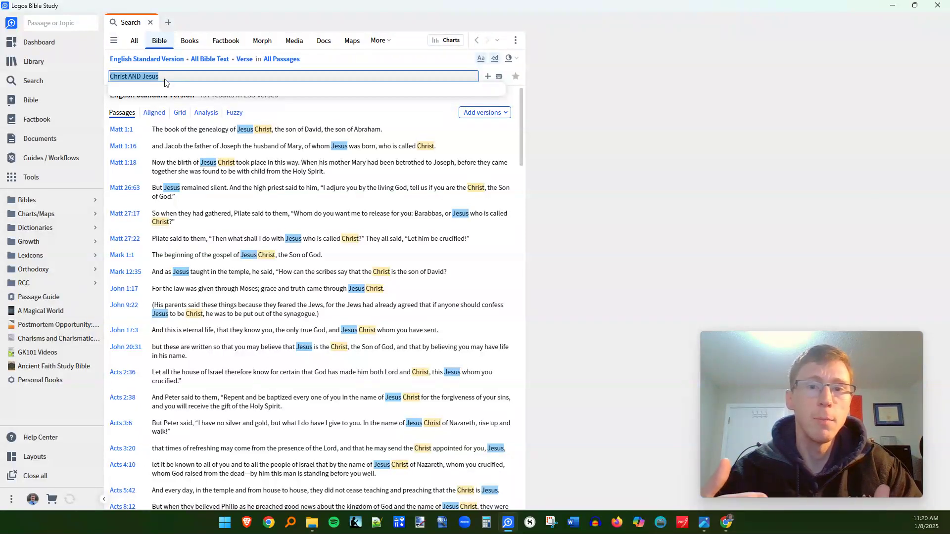
- Replace the query with person:Jesus, choosing Jesus from the suggestions, and review the results
type("p")
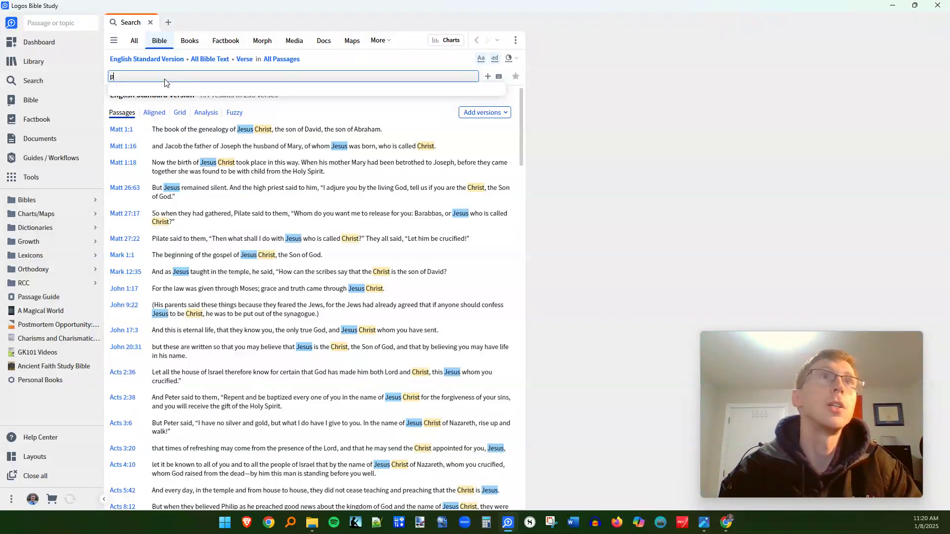
type("erson:Jesus")
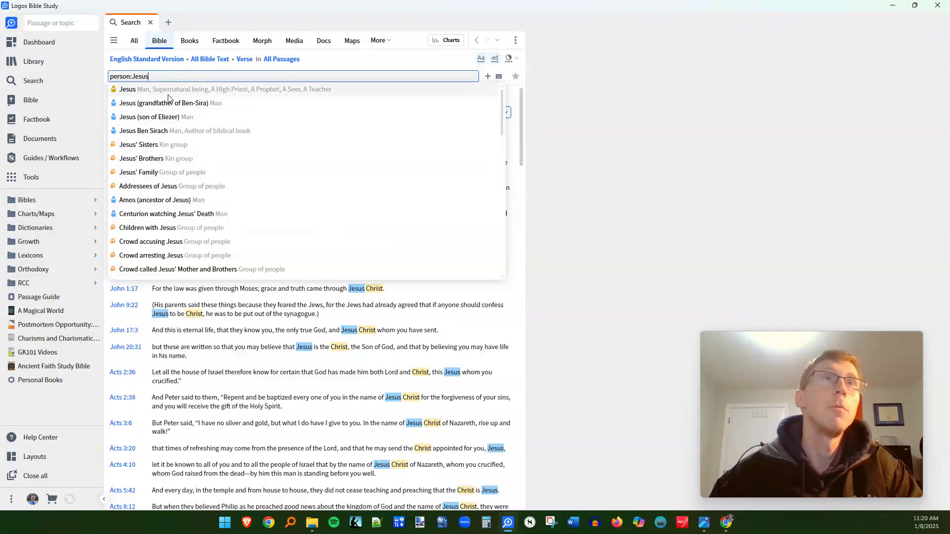
left_click(191, 92)
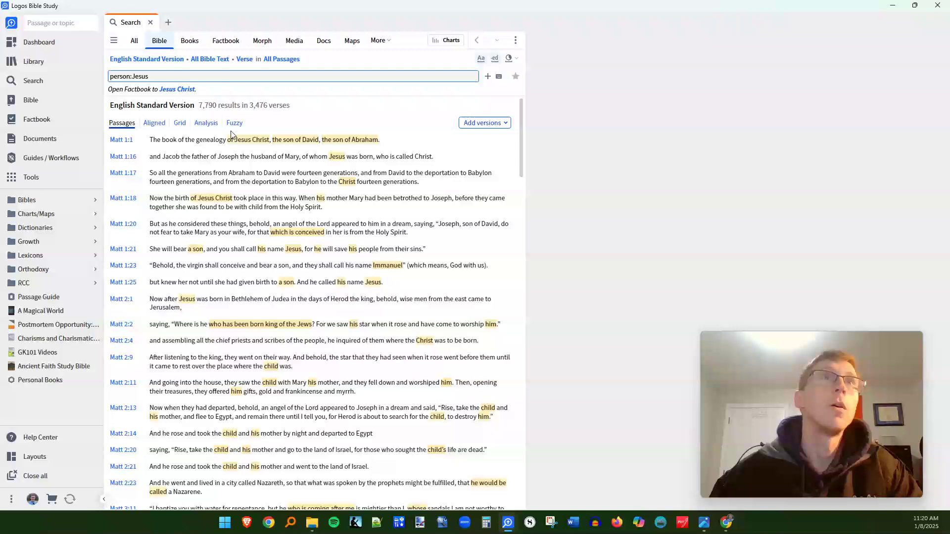
scroll(232, 225, "down", 8)
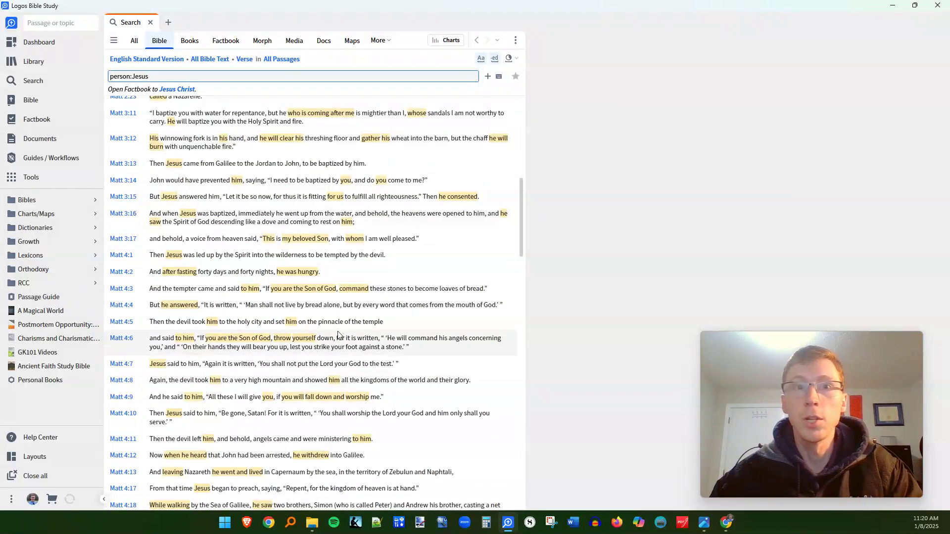
scroll(338, 337, "up", 5)
scroll(339, 343, "up", 3)
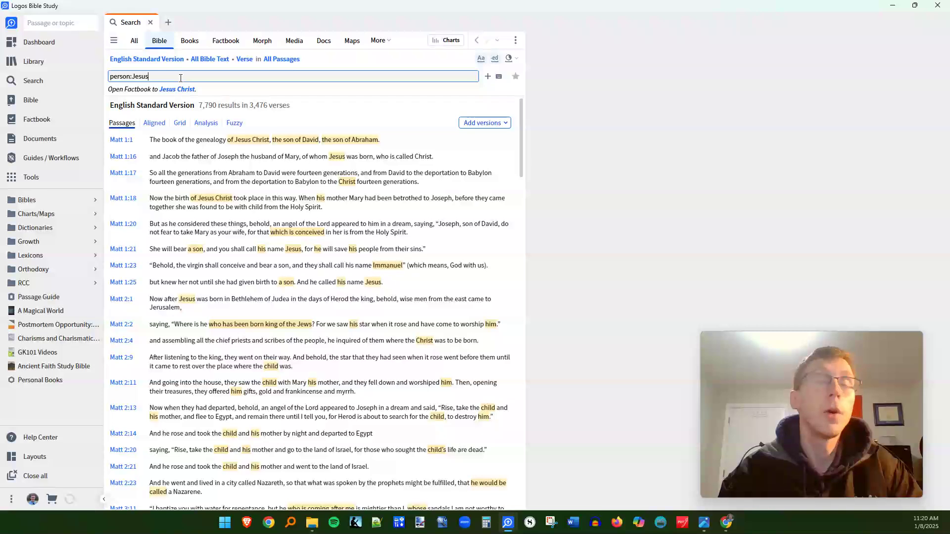
type("AN")
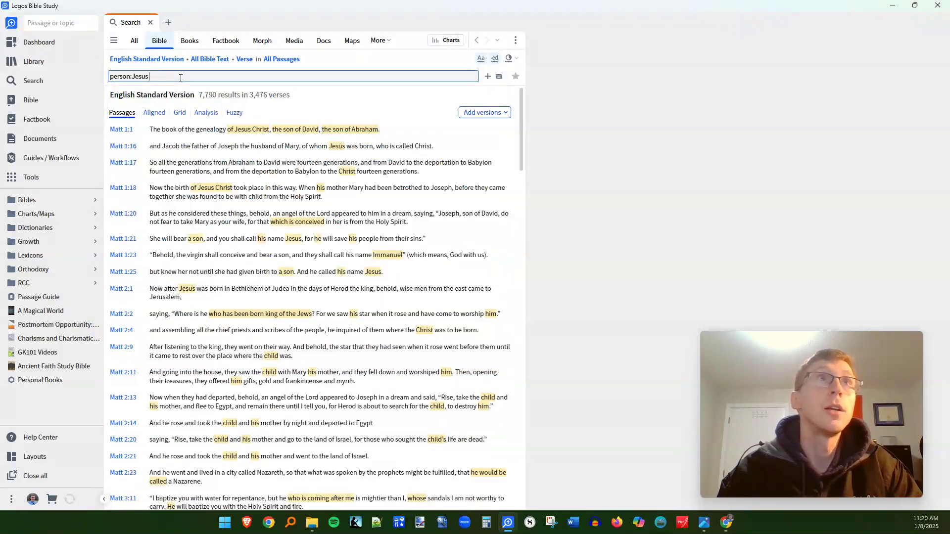
type("D")
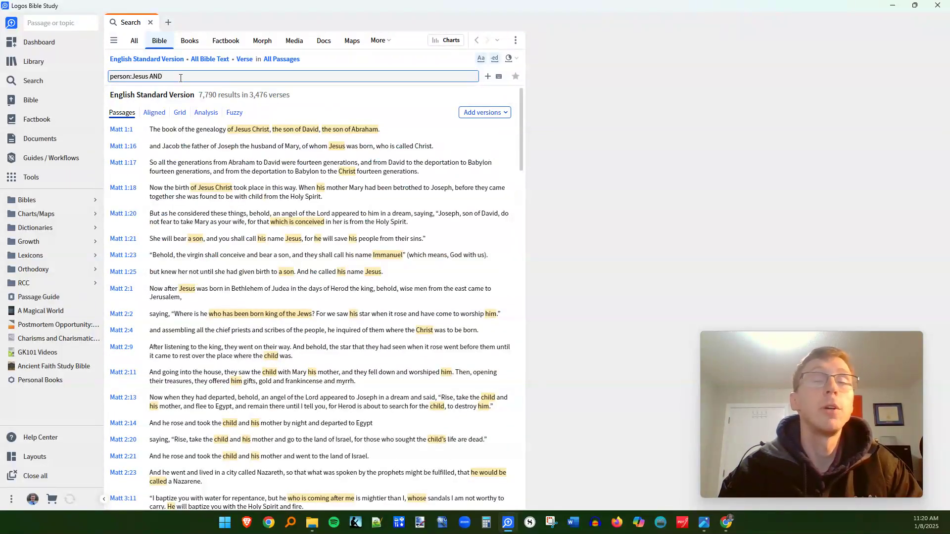
type(" person")
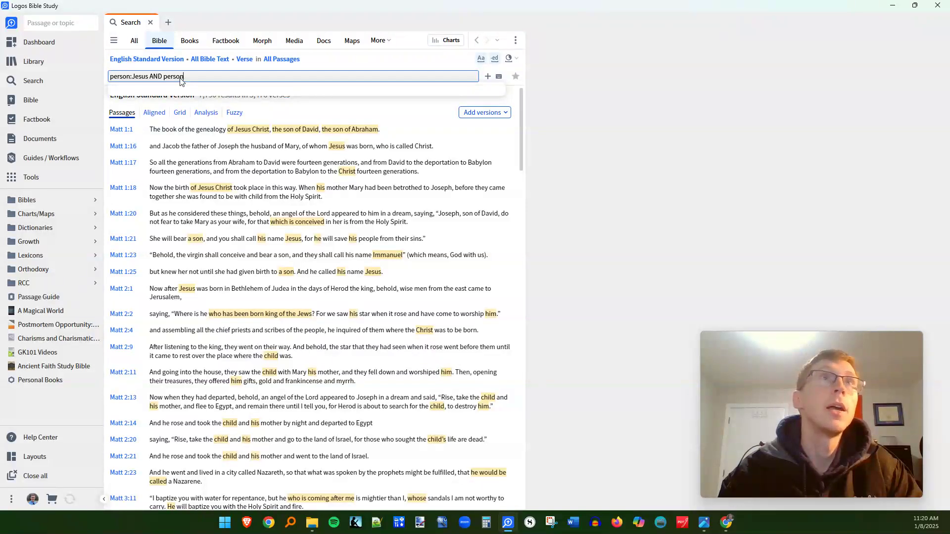
type(":Peter")
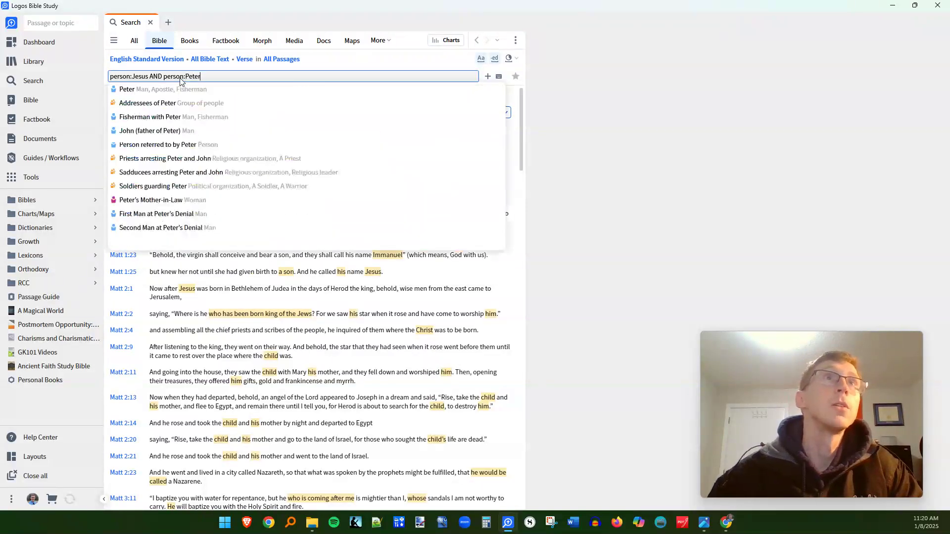
- Run 'person:Jesus AND person:Peter' and review its 980 results in 191 verses
key("Return")
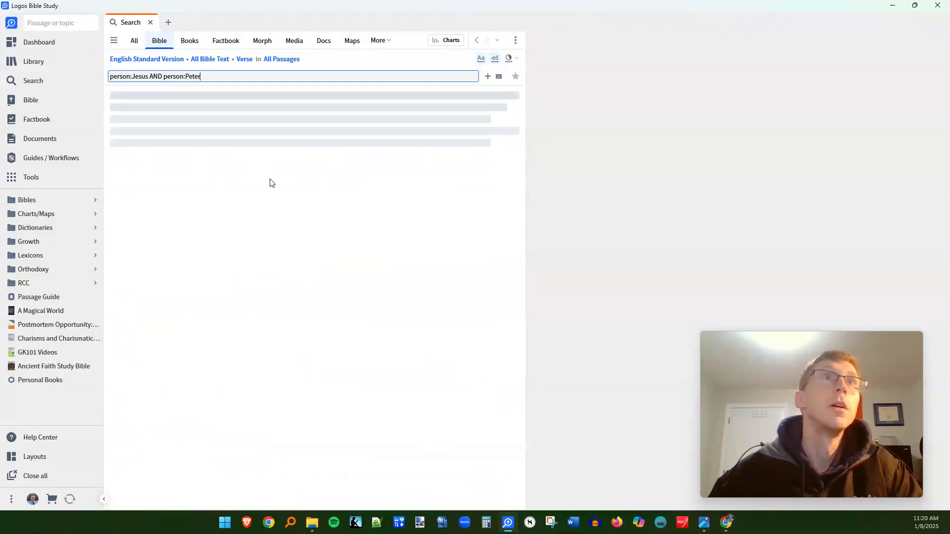
scroll(227, 333, "down", 15)
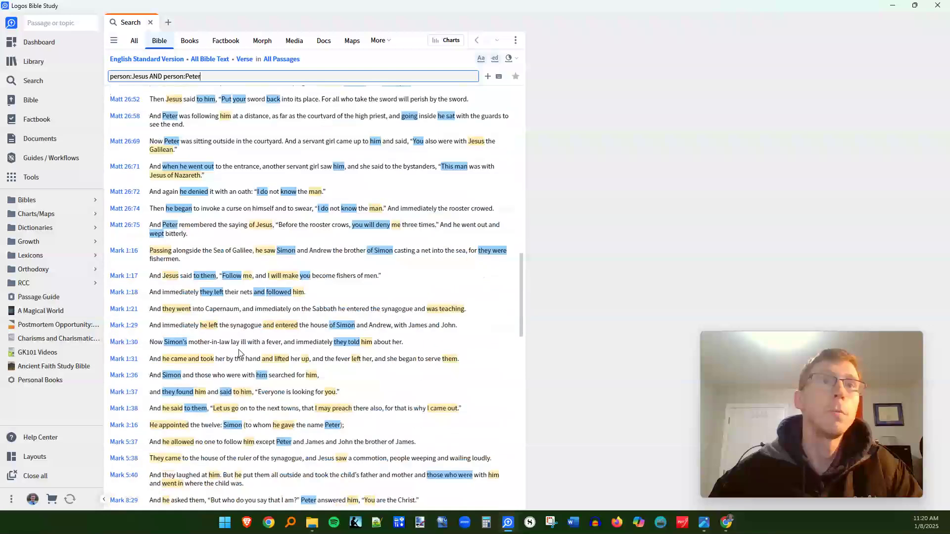
scroll(244, 364, "up", 15)
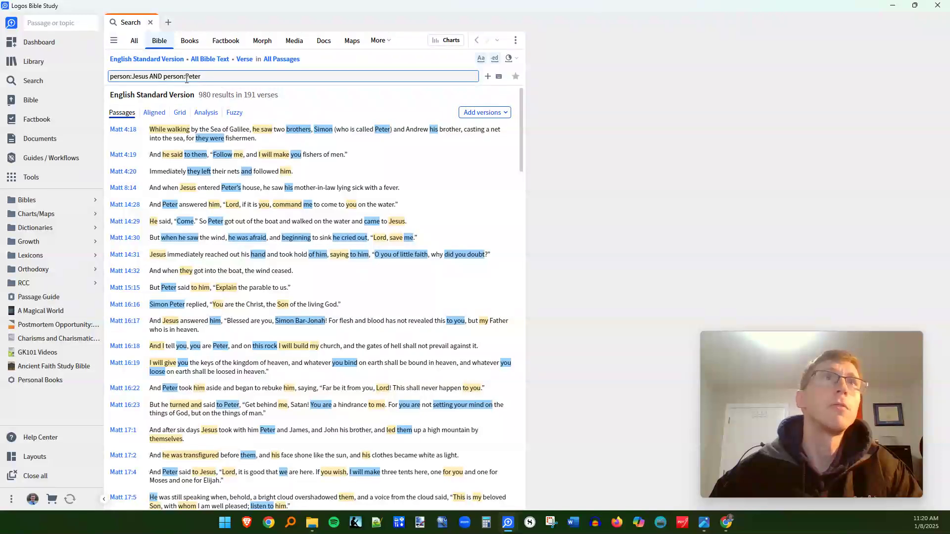
left_click_drag(201, 76, 163, 79)
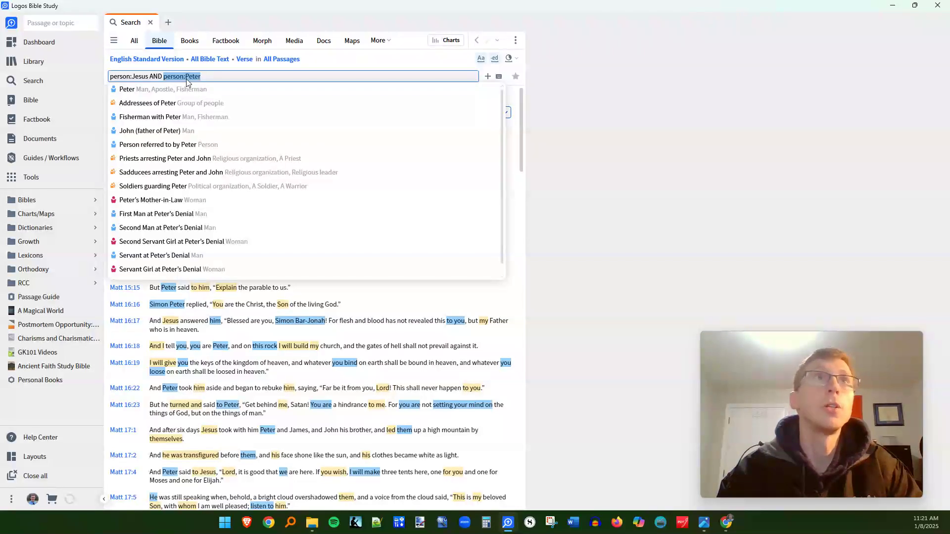
- Change the query to 'person:Jesus AND addressee:Peter', run it, and browse the results
type("add")
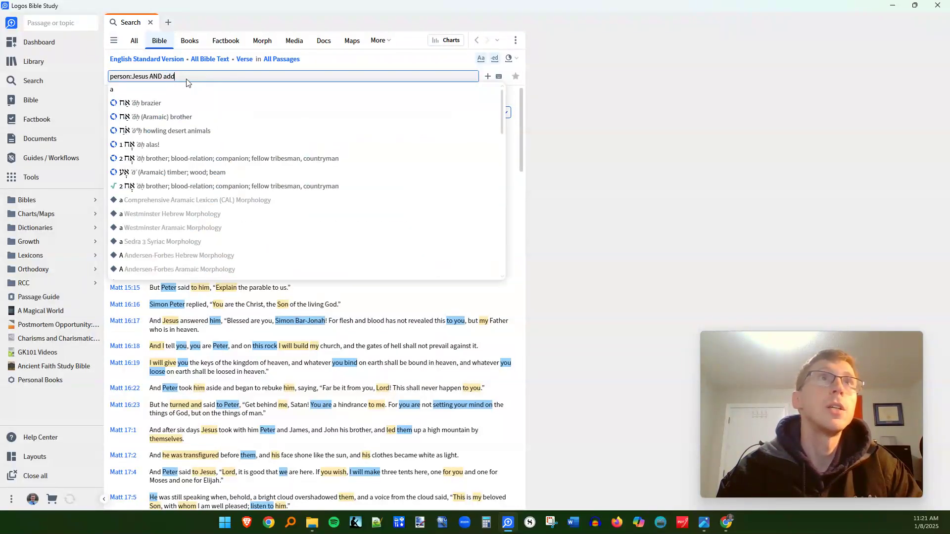
type("ressee:")
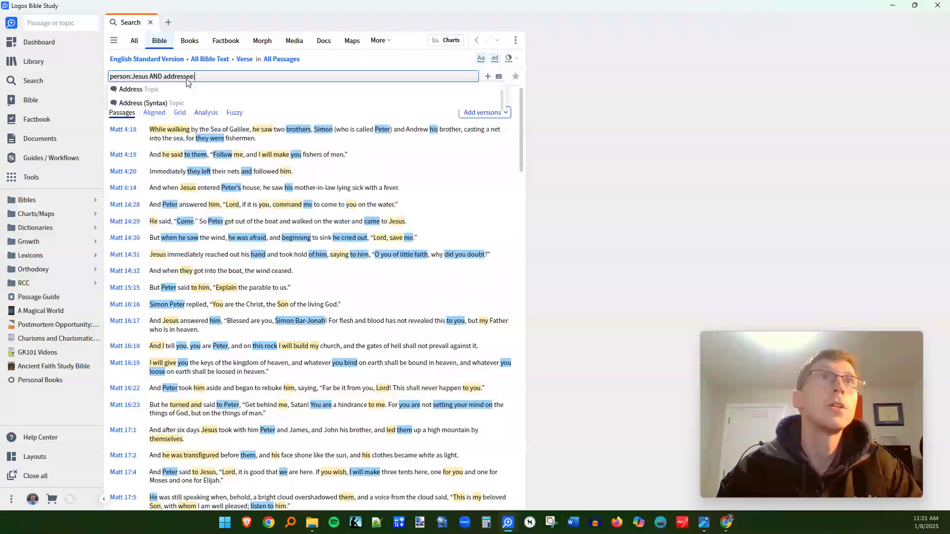
type("Peter")
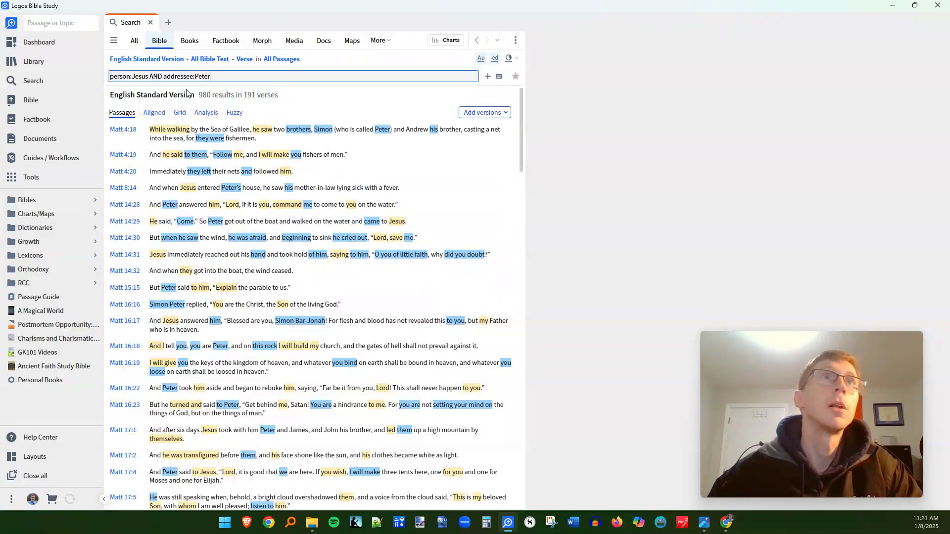
key("Return")
scroll(236, 212, "down", 5)
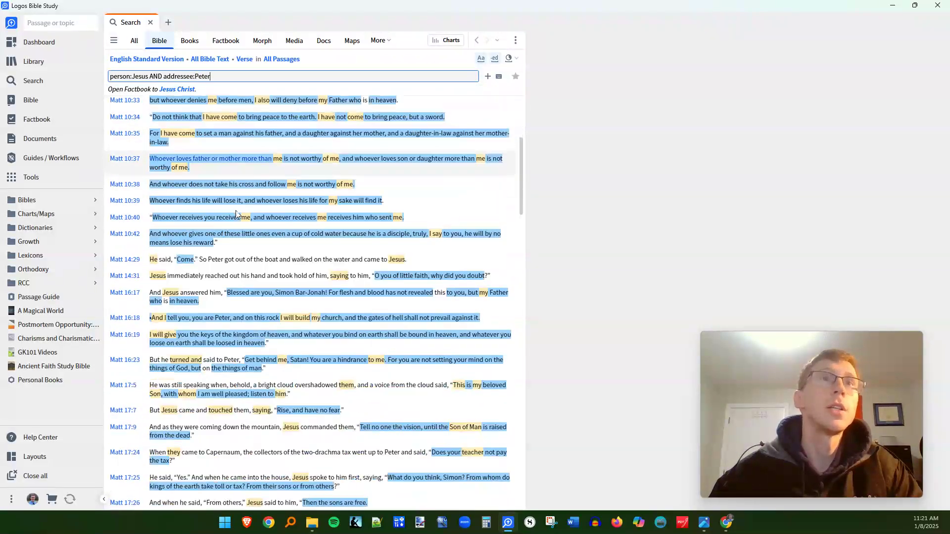
scroll(236, 214, "down", 15)
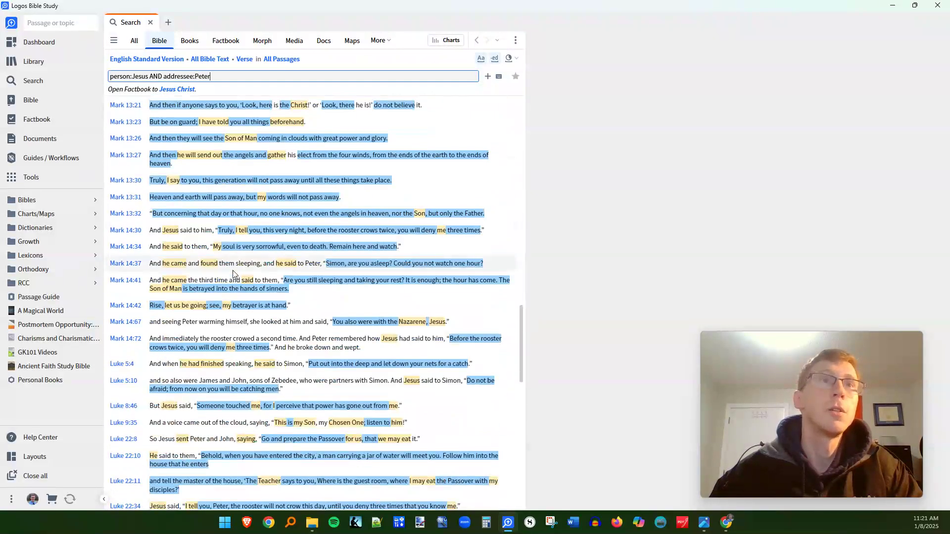
scroll(234, 274, "down", 10)
left_click_drag(236, 76, 110, 80)
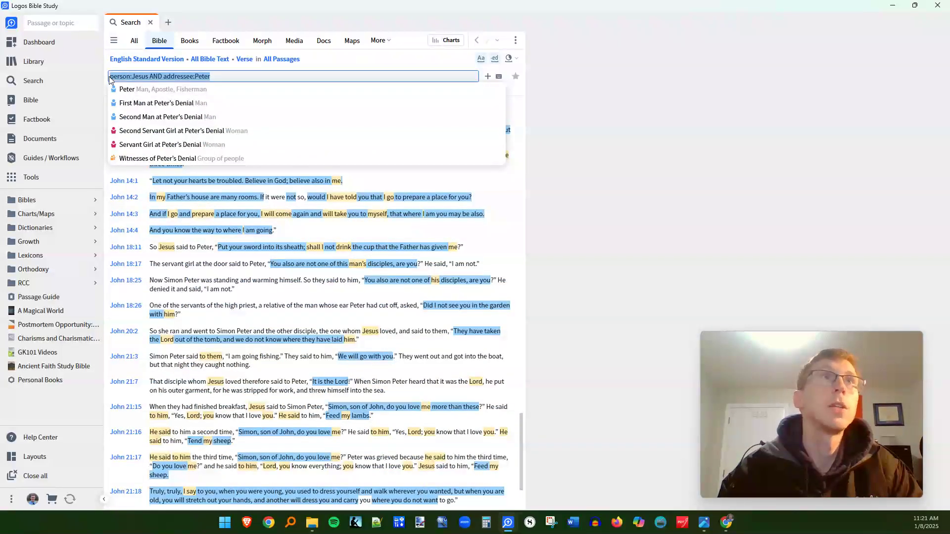
type("person")
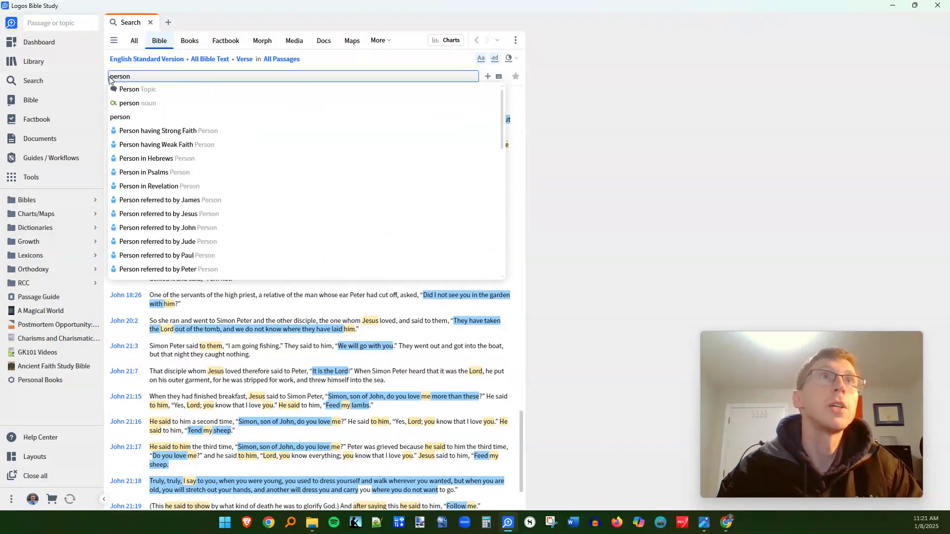
type(":Elis")
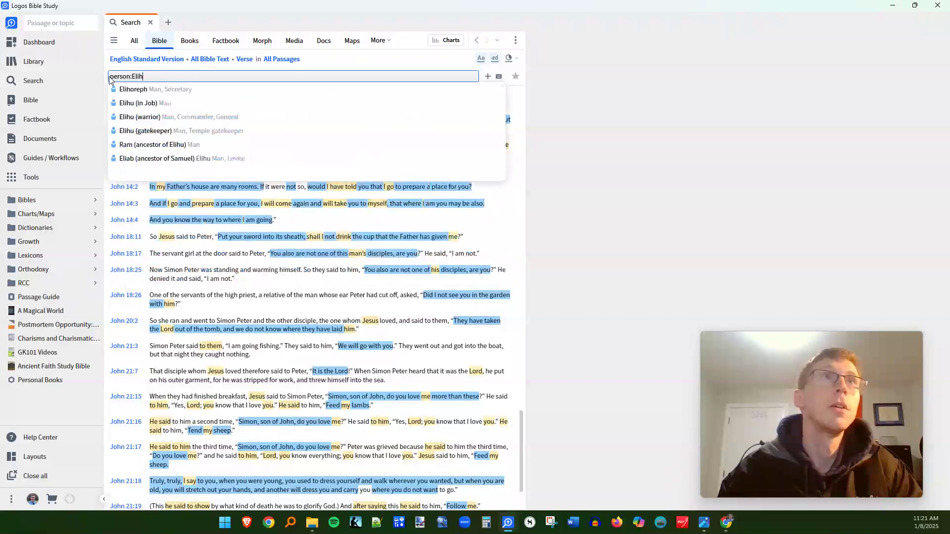
type("ha ")
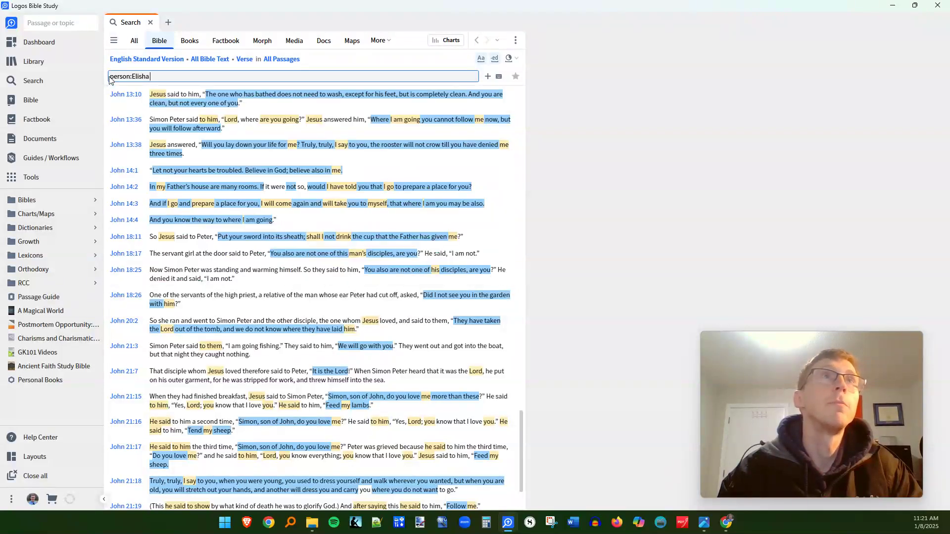
type("AN")
- Search speaker:Elisha AND addressee:Gehazi for 41 results in 13 verses, then clear the query
key("BackSpace")
key("BackSpace")
key("BackSpace")
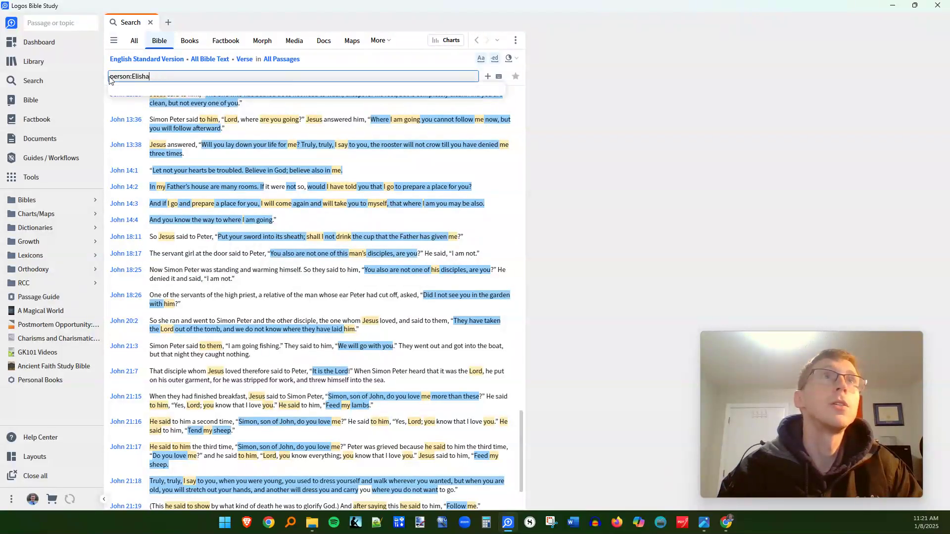
key("BackSpace")
key("BackSpace")
key("BackSpace")
key("BackSpace")
key("BackSpace")
key("BackSpace")
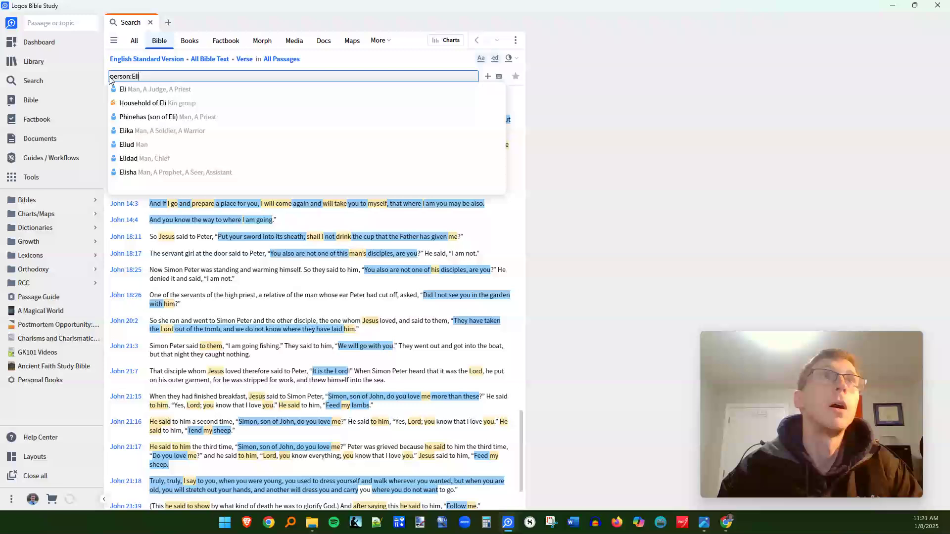
key("BackSpace")
key("BackSpace")
key("BackSpace")
key("BackSpace")
key("BackSpace")
key("BackSpace")
key("BackSpace")
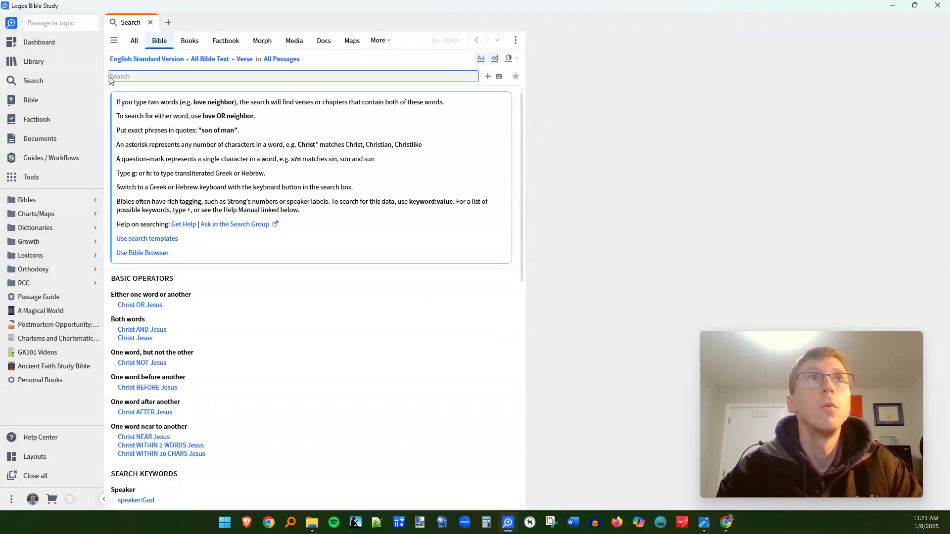
type("speak")
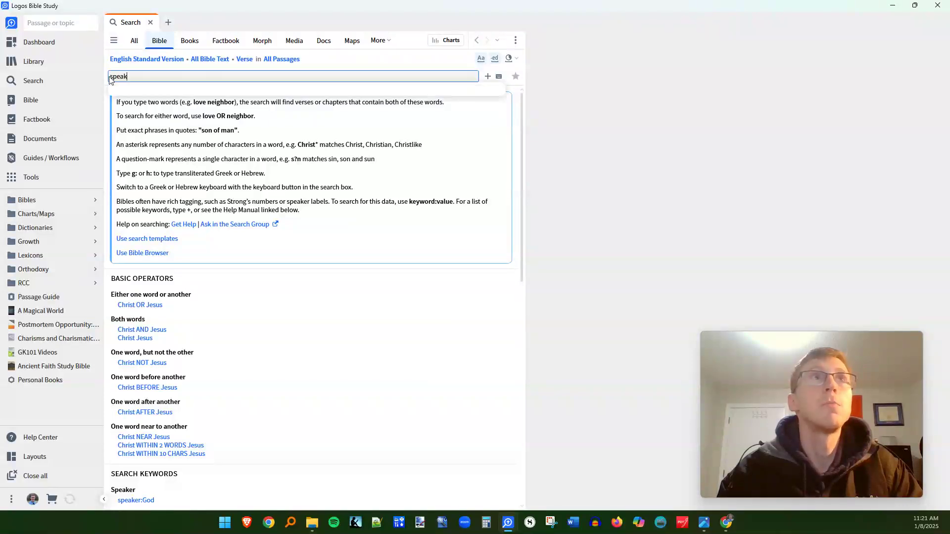
type("er:Elis")
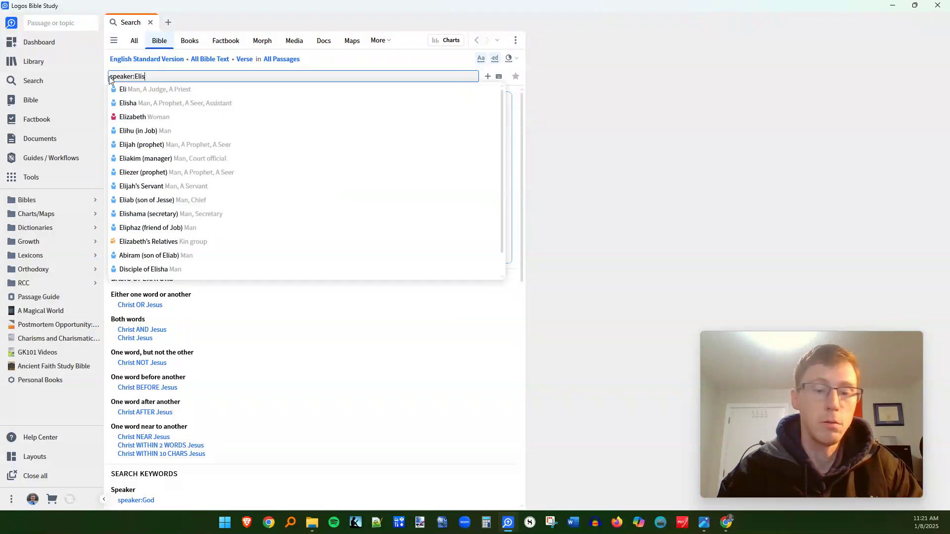
type("ha A")
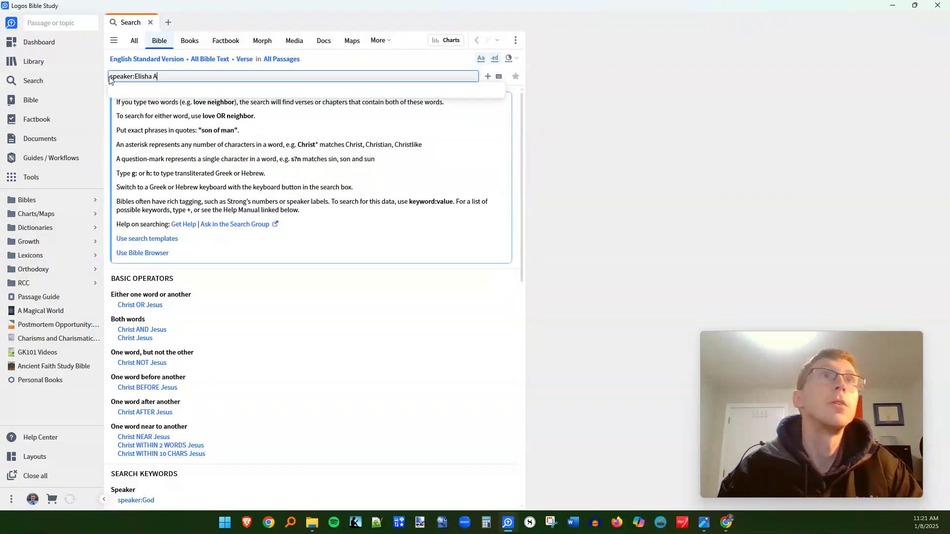
type("ND ")
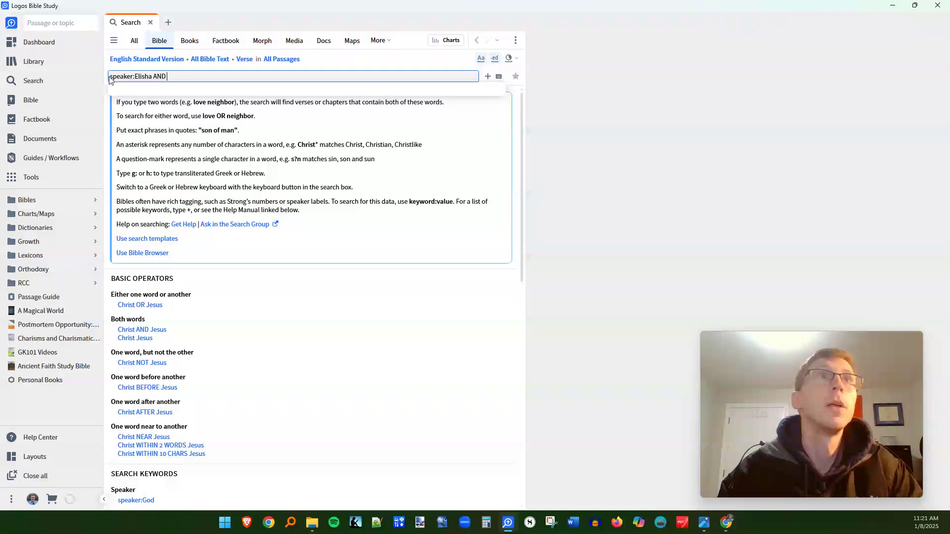
type("addressee")
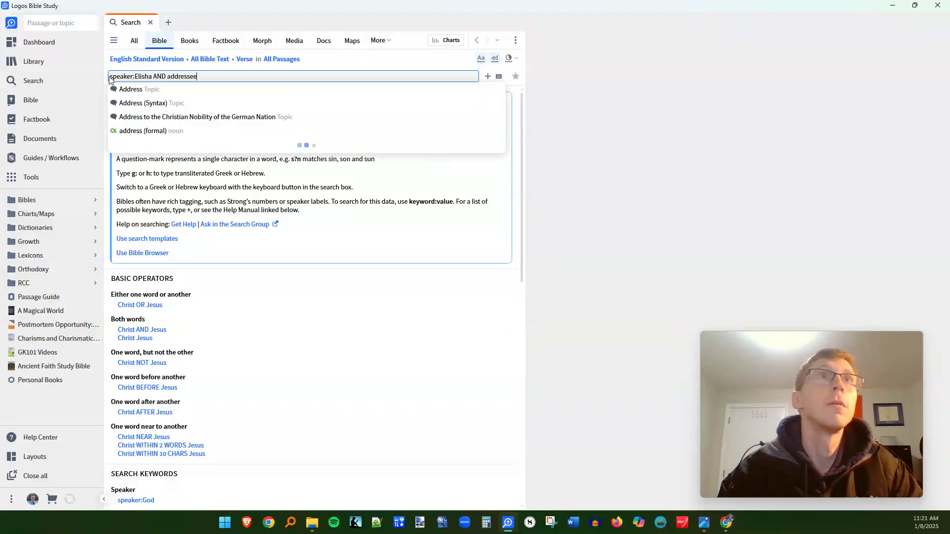
type(":Gehazi")
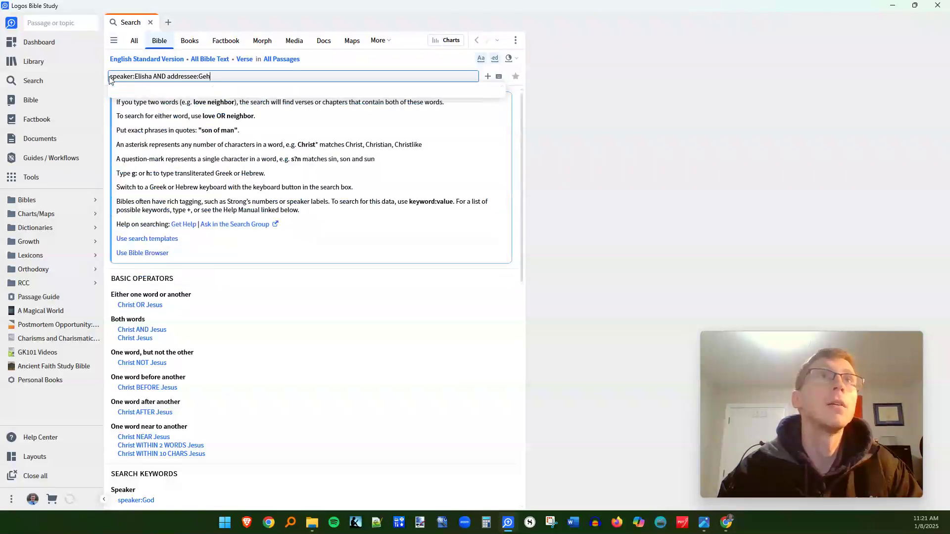
left_click(127, 89)
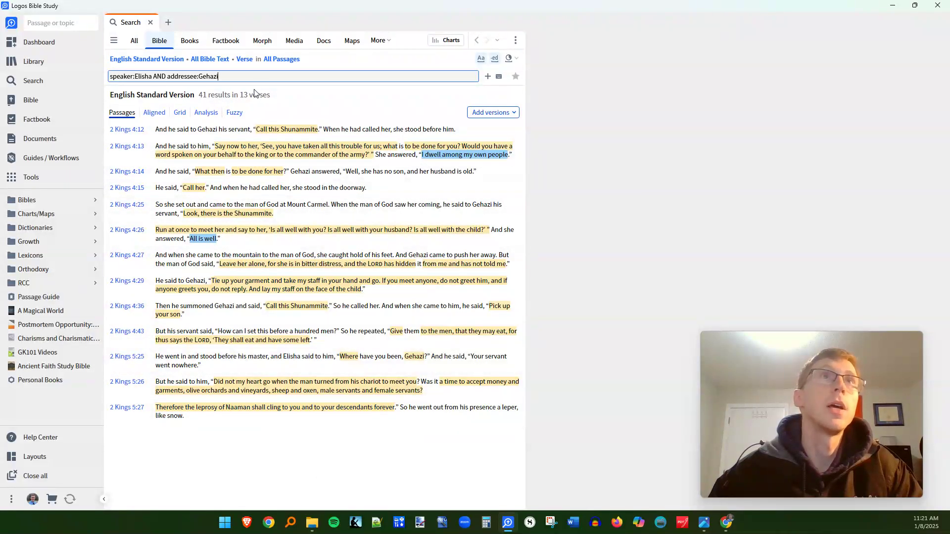
left_click(94, 79)
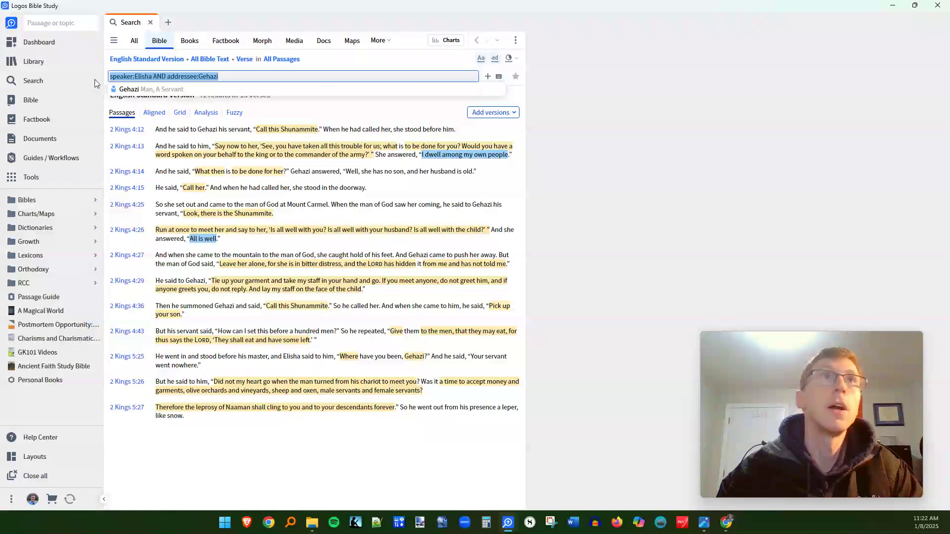
key("BackSpace")
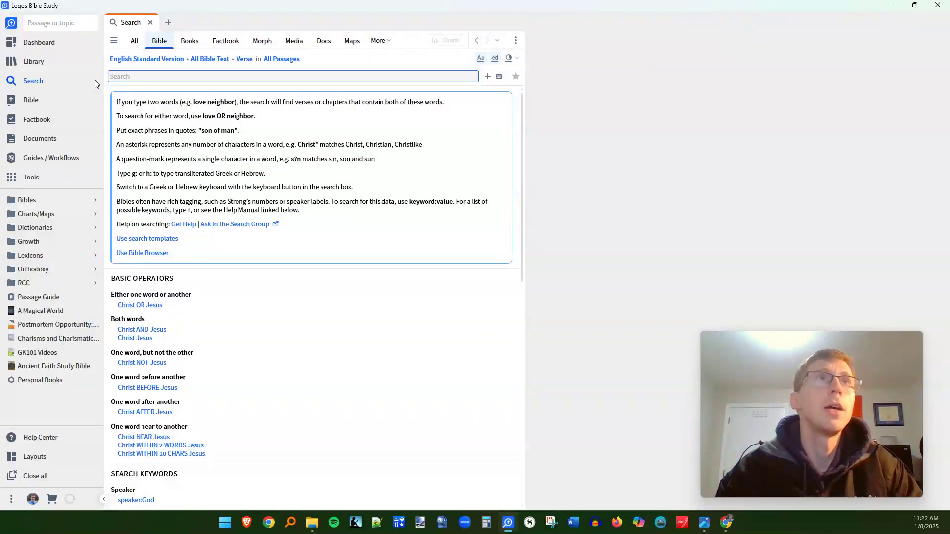
- Search 'addressee:Abraham AND speaker:God', returning 232 results in 63 verses
type("addr")
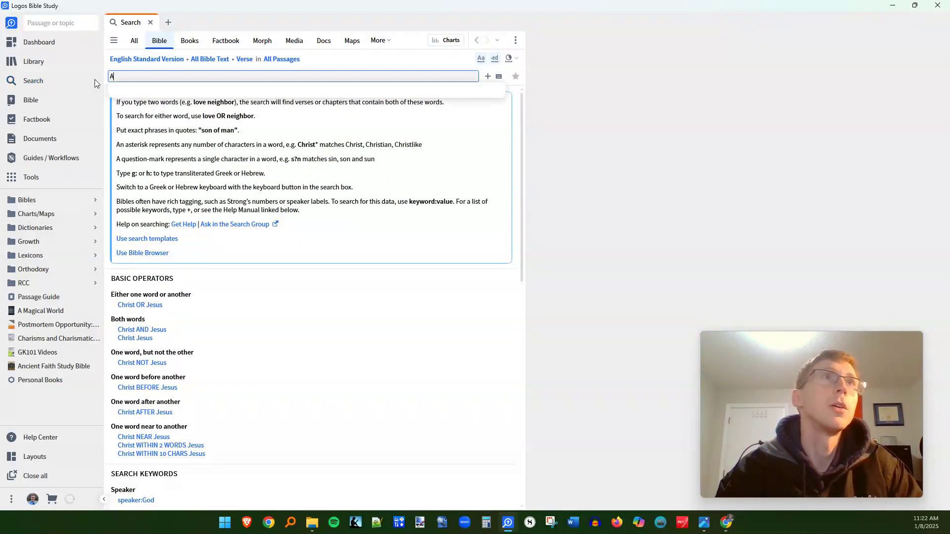
type("esse")
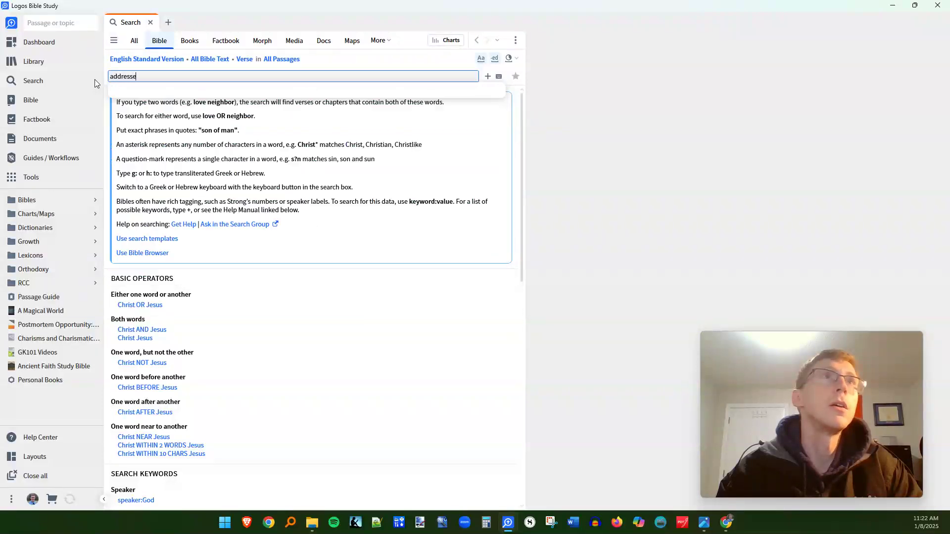
type("e:Abraham")
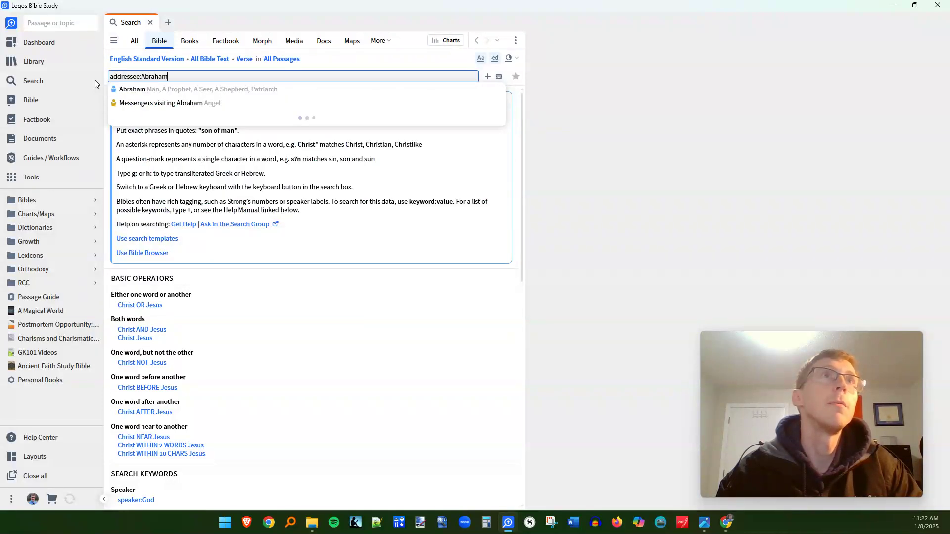
type(" AND speaker:God")
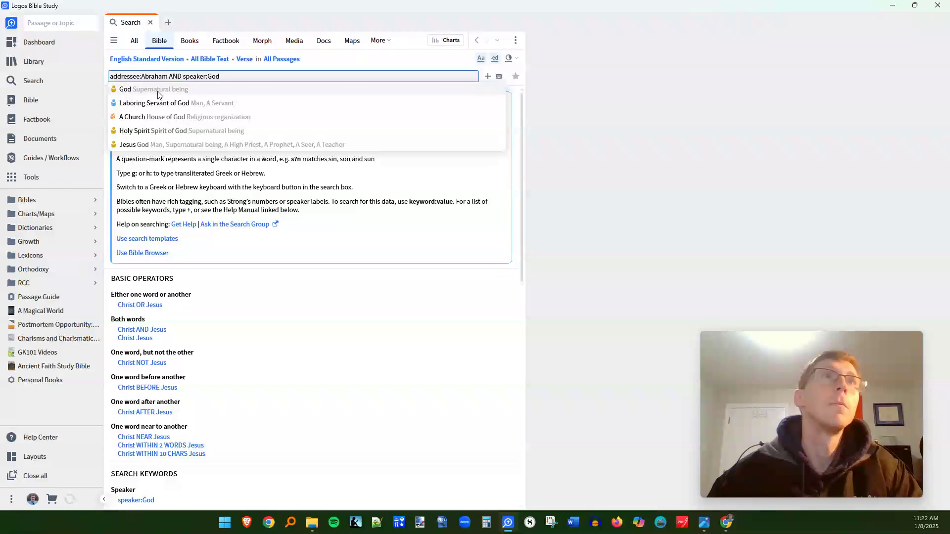
key("Return")
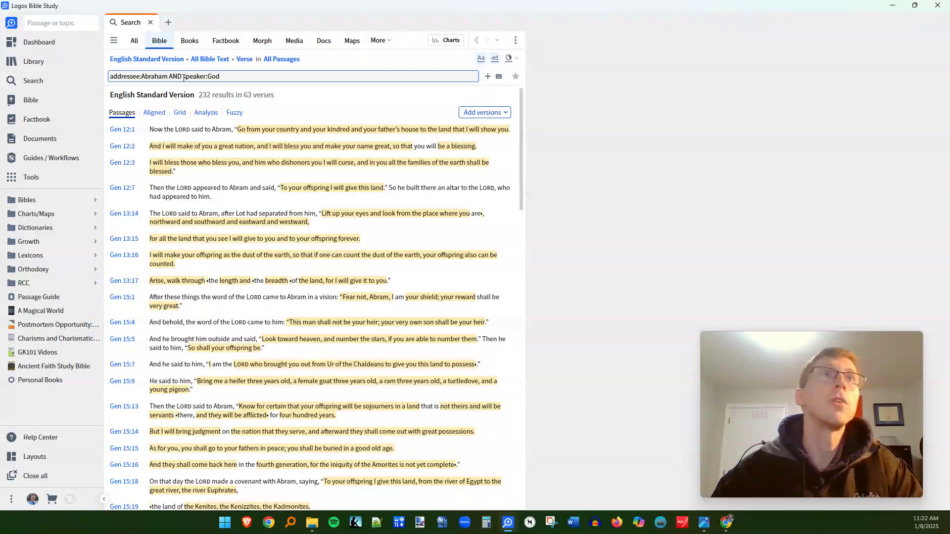
left_click(183, 77)
- Rerun as addressee:Abraham AND (speaker:God OR speaker:Melchizedek) for 240 results, then clear it
type("(")
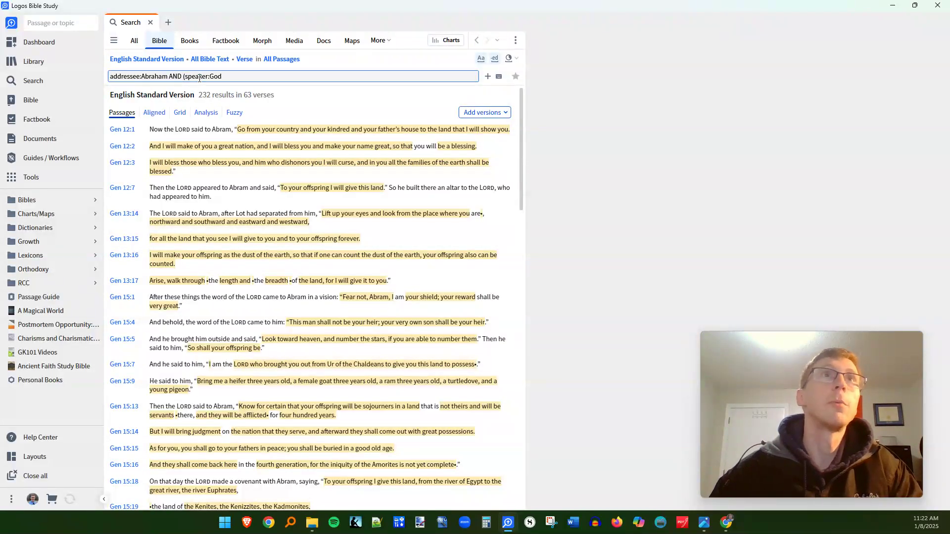
type(" AND")
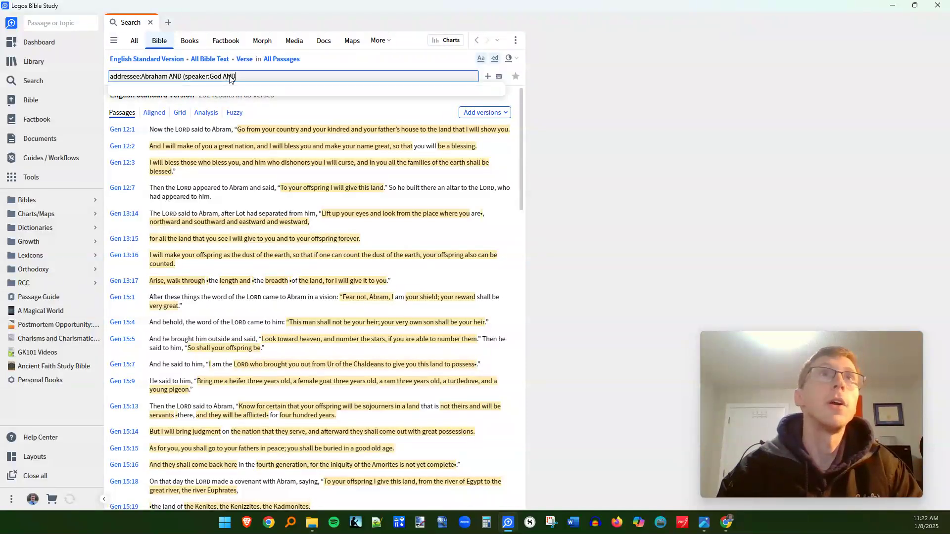
key("BackSpace")
key("BackSpace")
key("BackSpace")
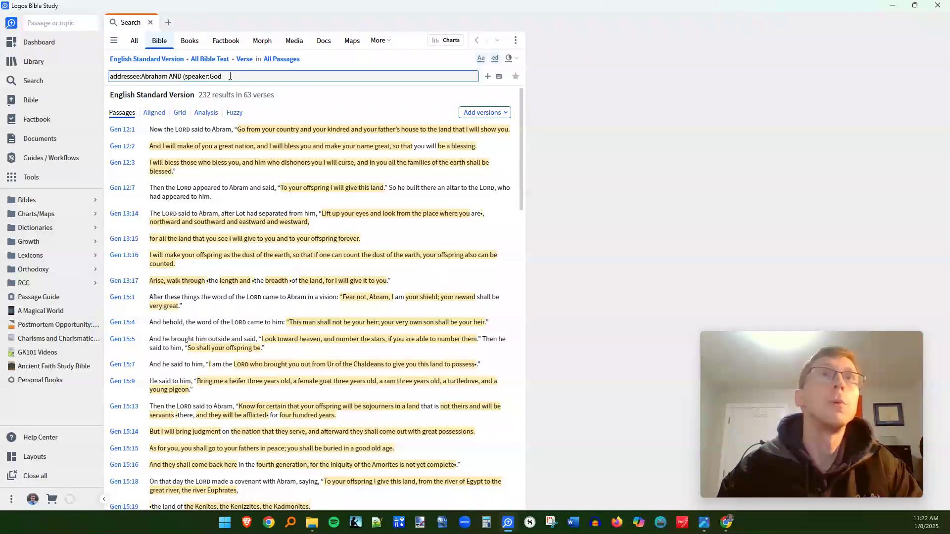
type("OR speaker:")
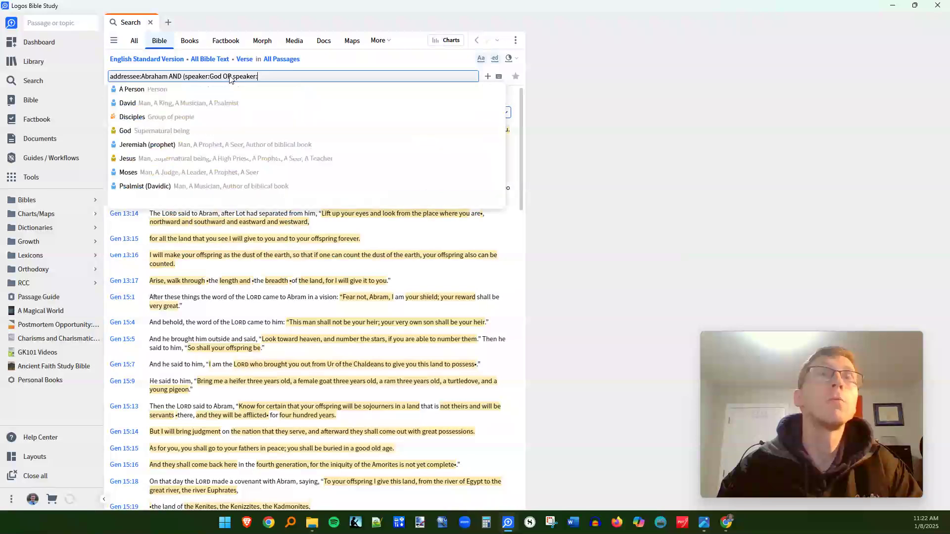
type("Mel")
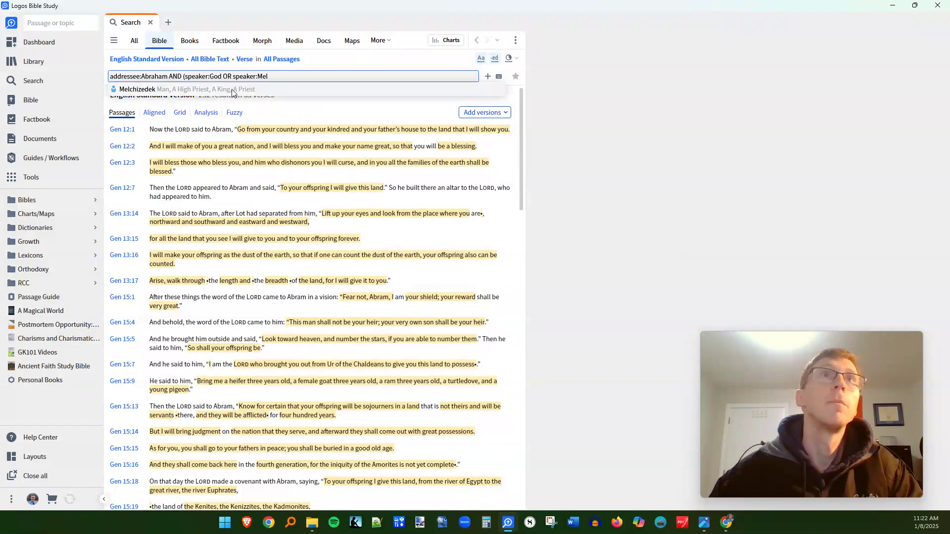
left_click(234, 92)
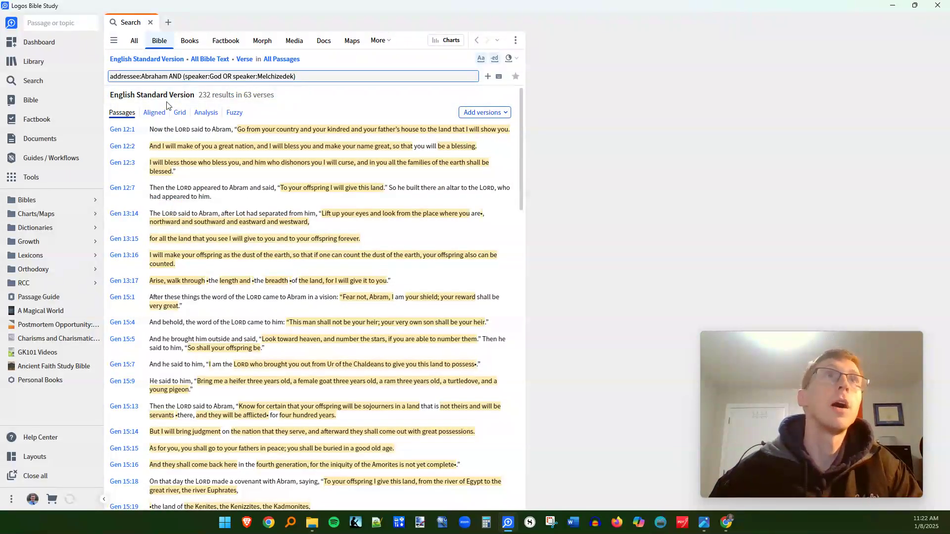
key("Return")
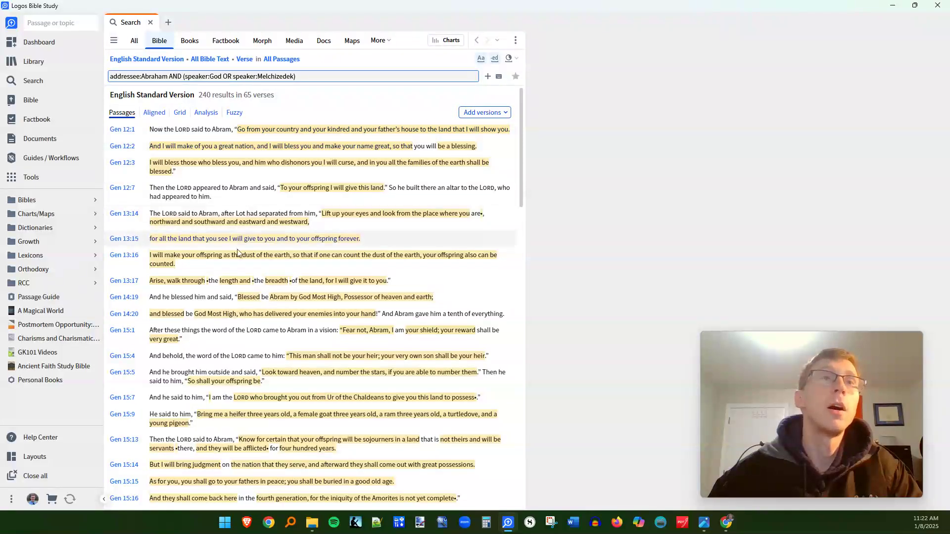
scroll(234, 270, "down", 5)
scroll(237, 267, "up", 2)
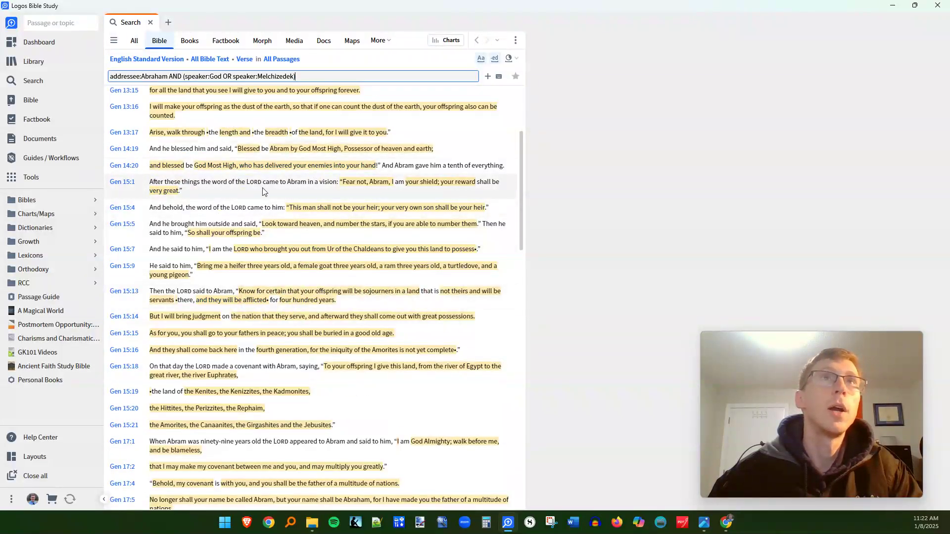
scroll(263, 218, "up", 3)
left_click_drag(299, 77, 98, 81)
key("BackSpace")
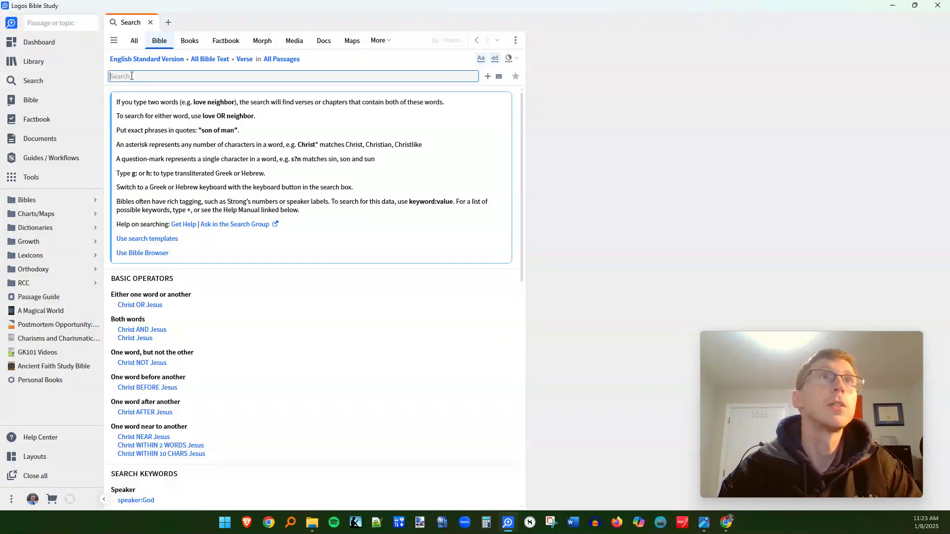
- Search thing:'Urim and Thummim' from the 'urim' suggestion, giving 10 results in 6 verses
type("thing")
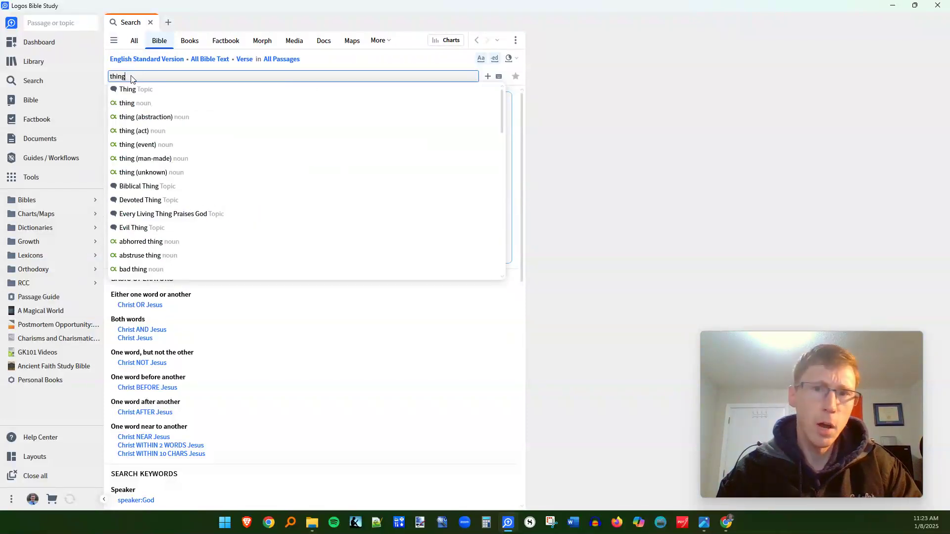
type(":")
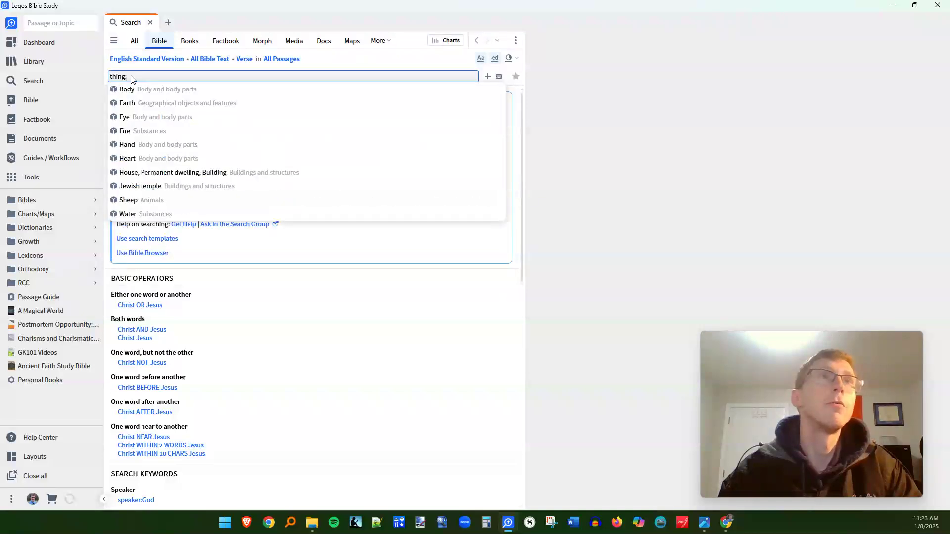
type("urim")
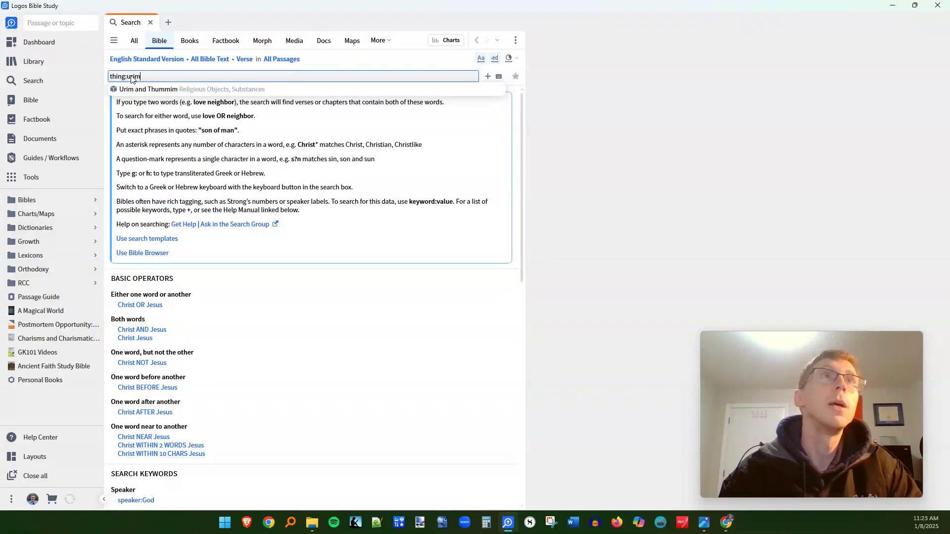
left_click(169, 89)
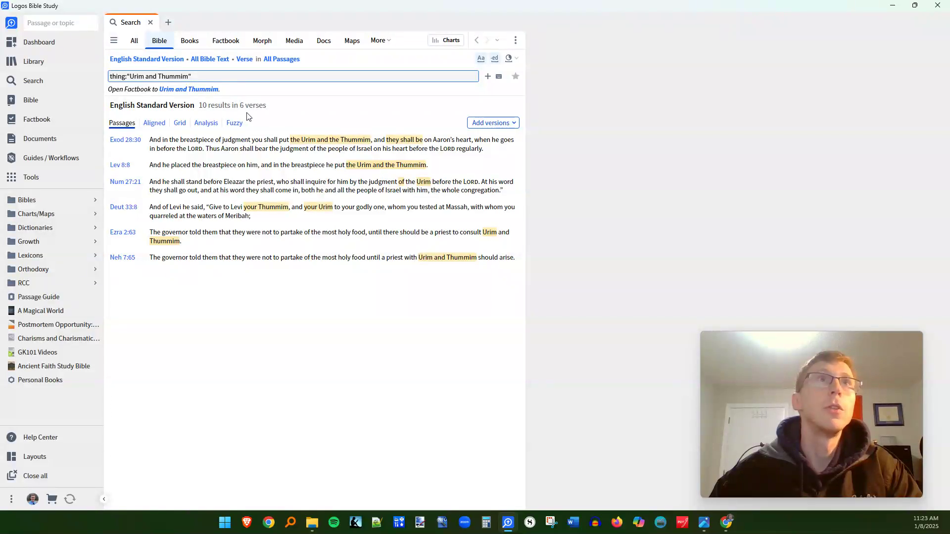
- Replace the Urim and Thummim term with the thing Ephod from the suggestions
left_click_drag(216, 76, 128, 77)
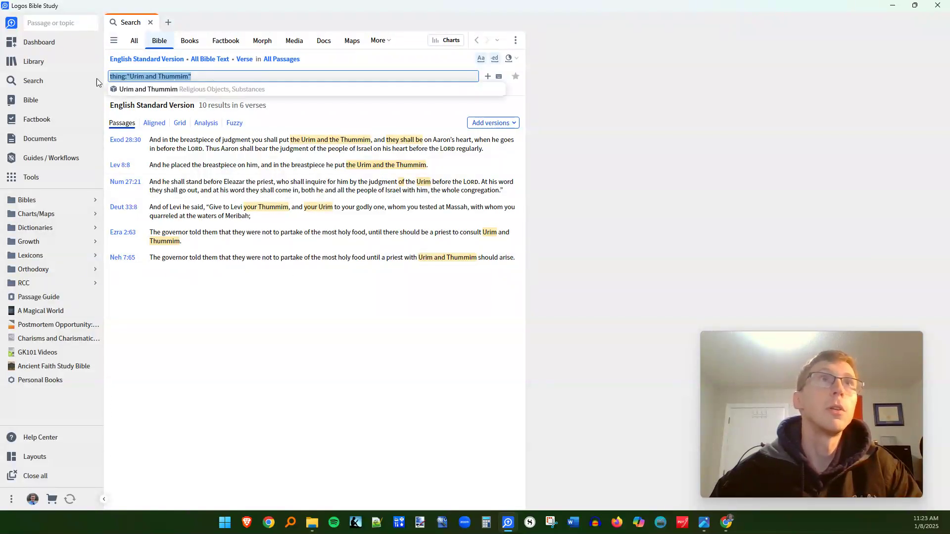
key("BackSpace")
type("ephod")
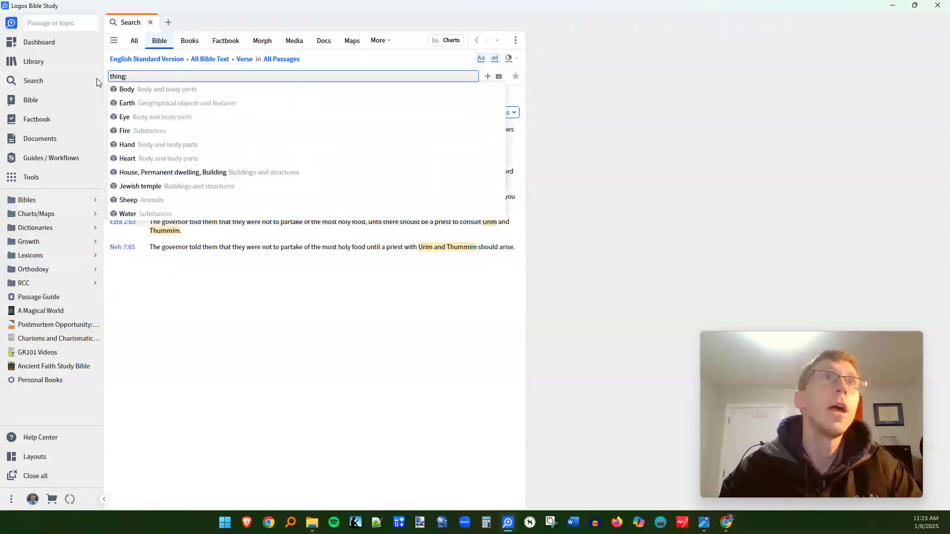
left_click(168, 89)
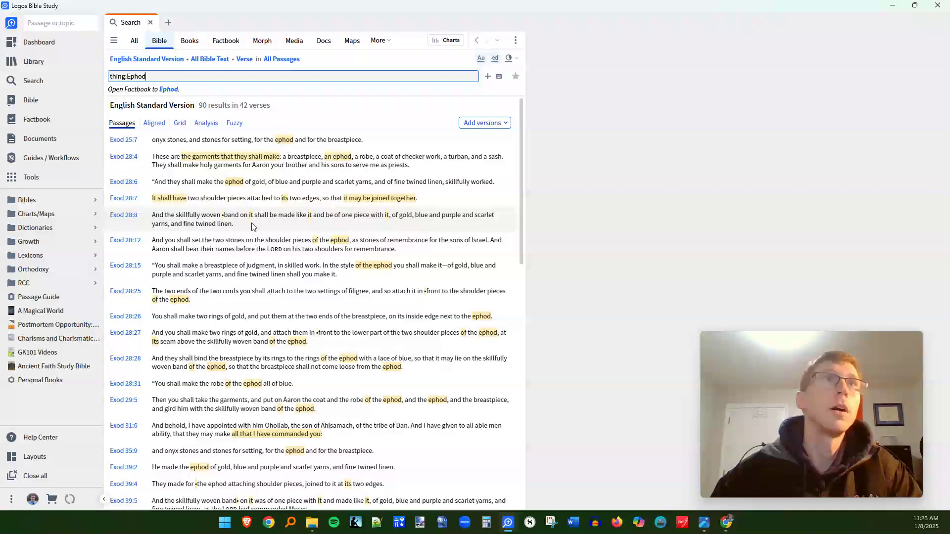
- Run the thing:Ephod search (90 results in 42 verses) and begin appending AND person:David
scroll(270, 277, "down", 15)
scroll(272, 333, "up", 15)
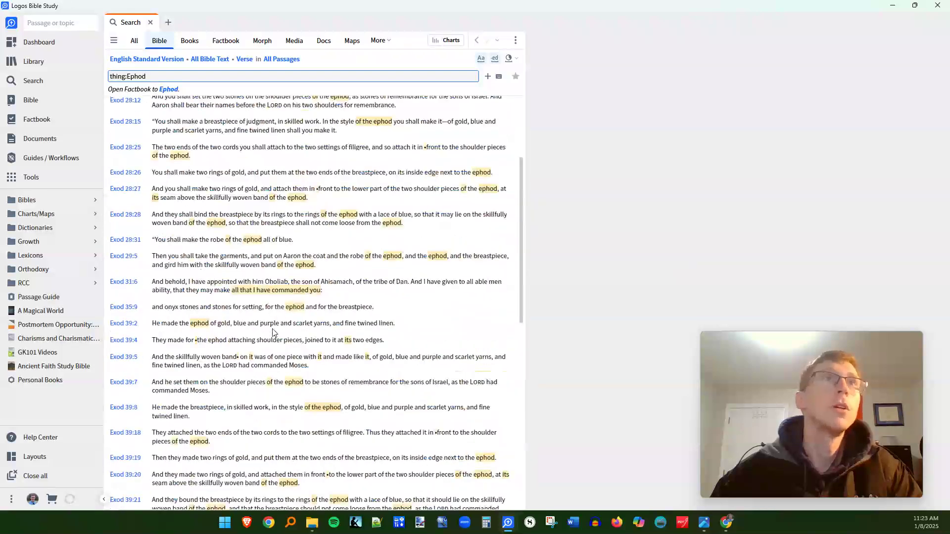
left_click(170, 78)
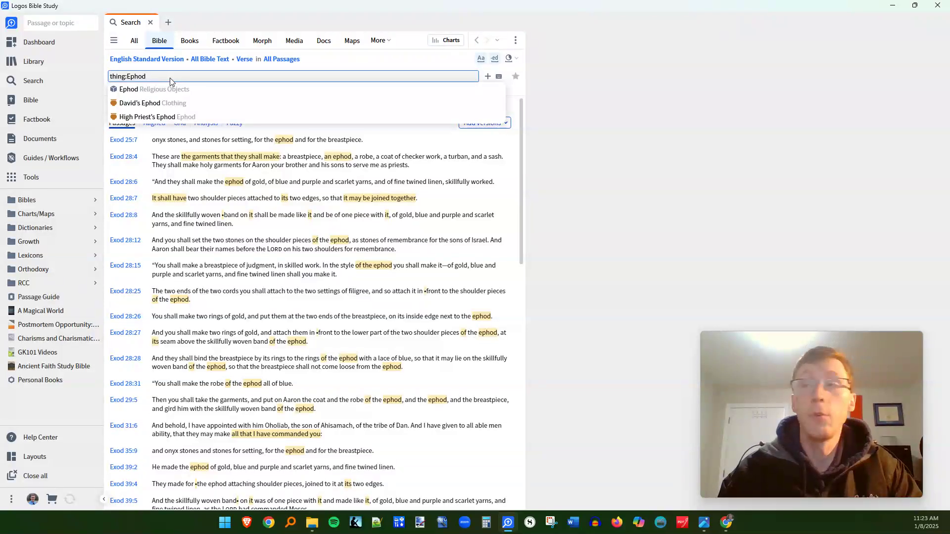
key("Return")
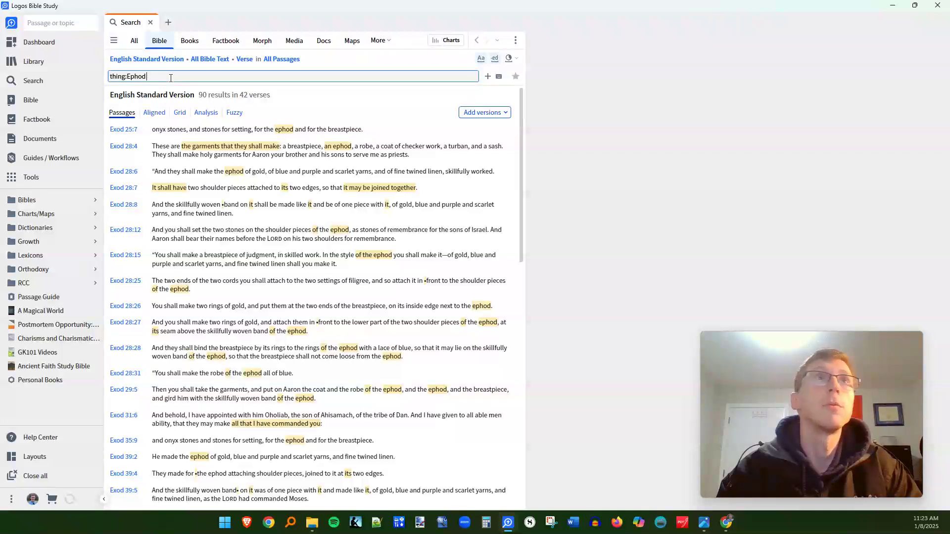
type("AND p")
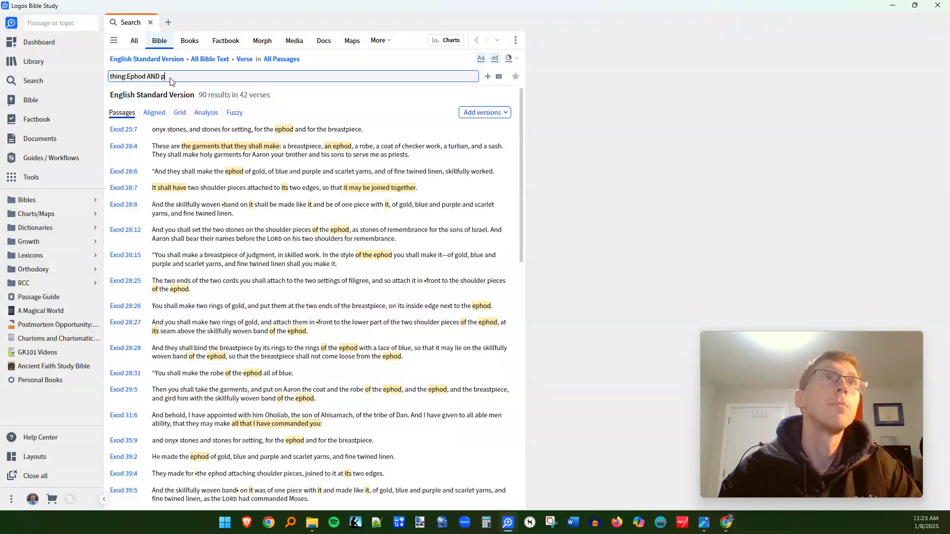
type("erson:")
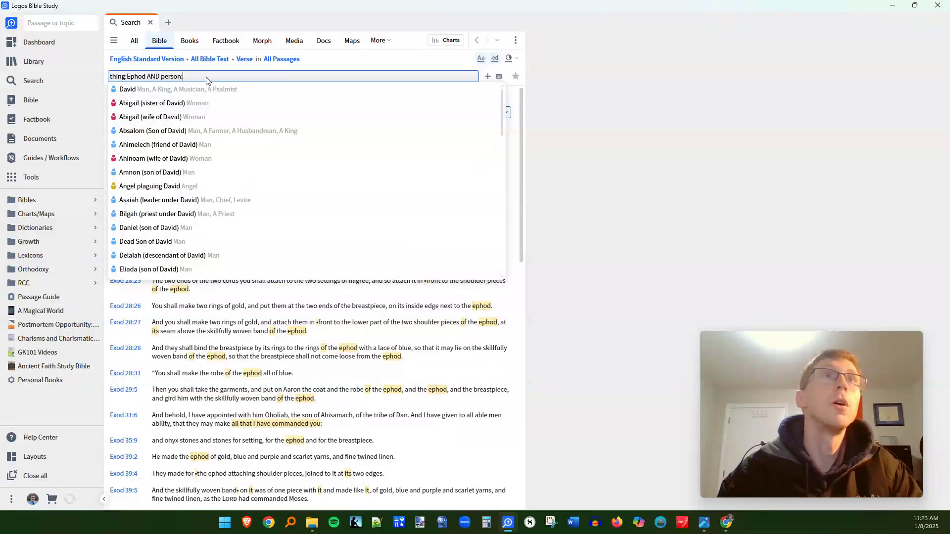
type("DavidDavid")
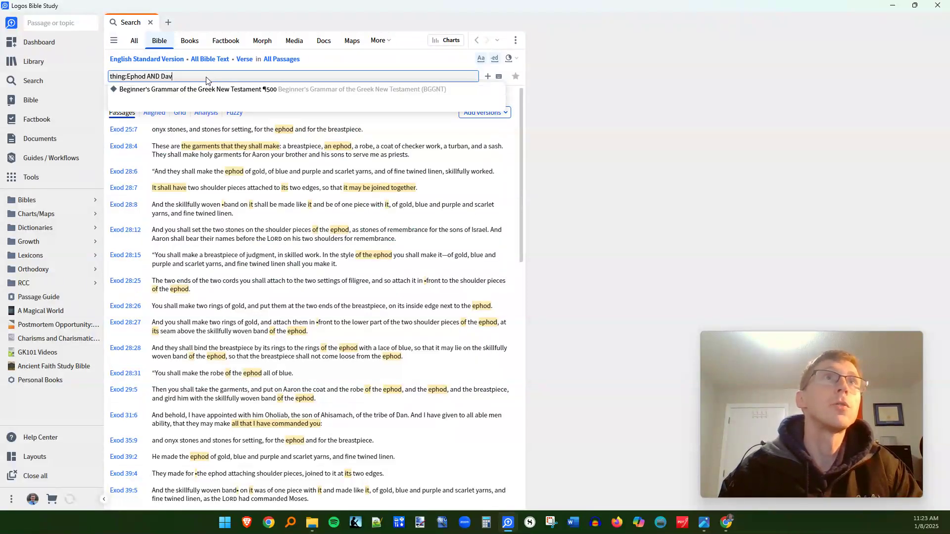
- Run Ephod AND David, then change David to person:David for 22 results in 5 verses
key("Return")
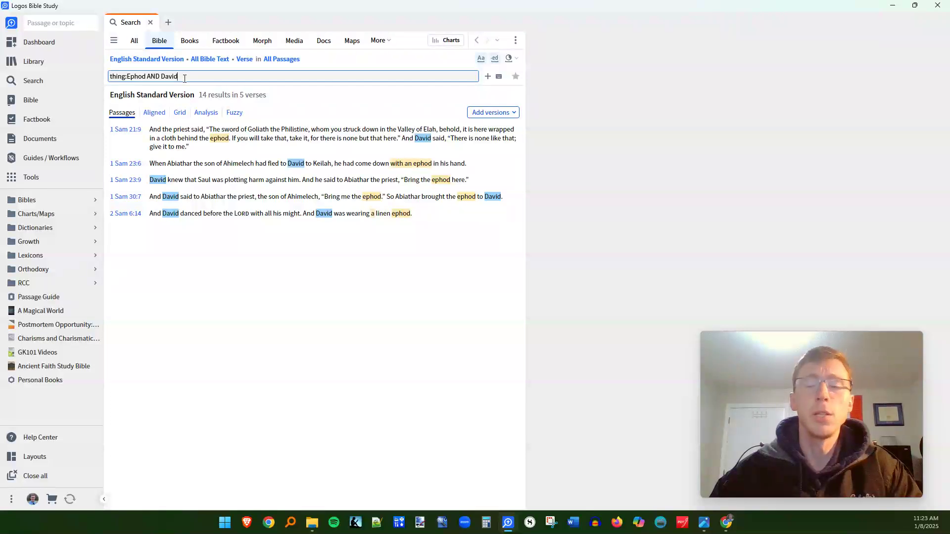
key("BackSpace")
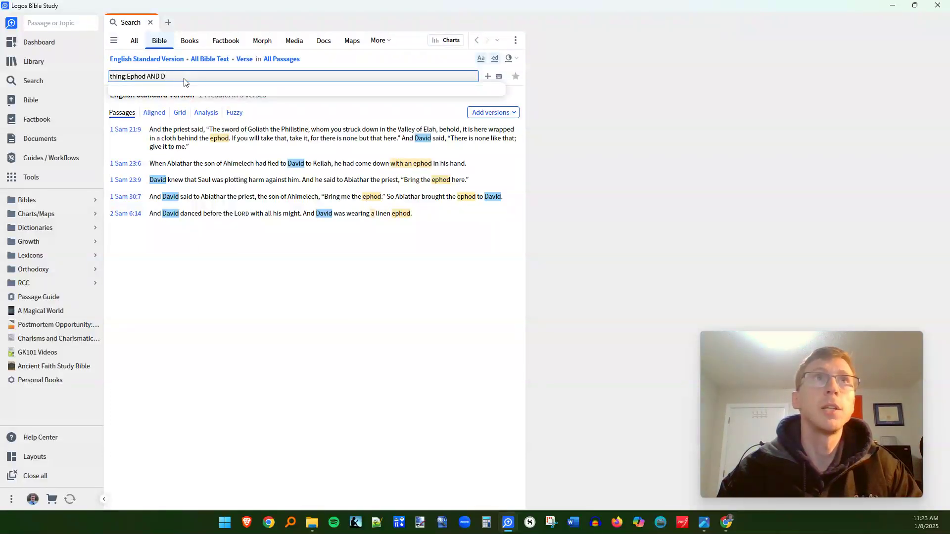
key("BackSpace")
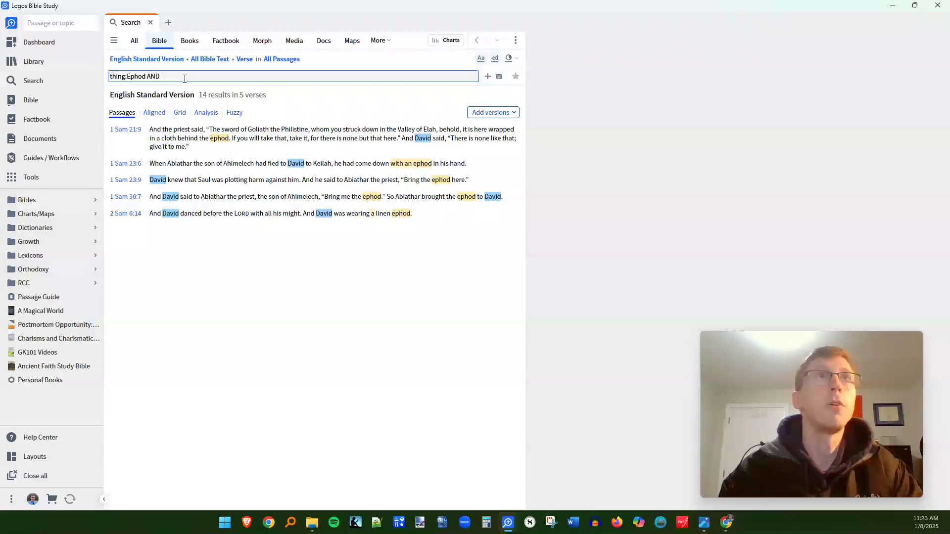
type("person:David")
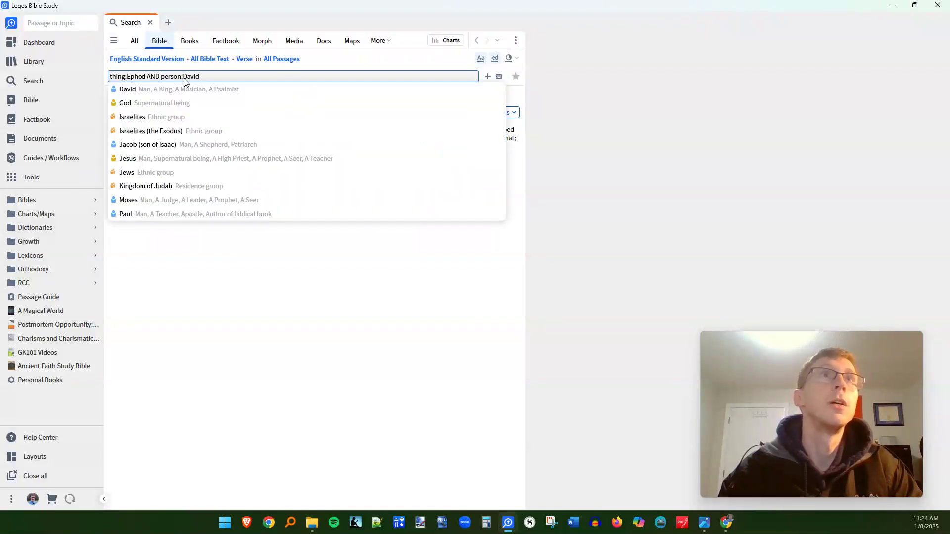
left_click(184, 90)
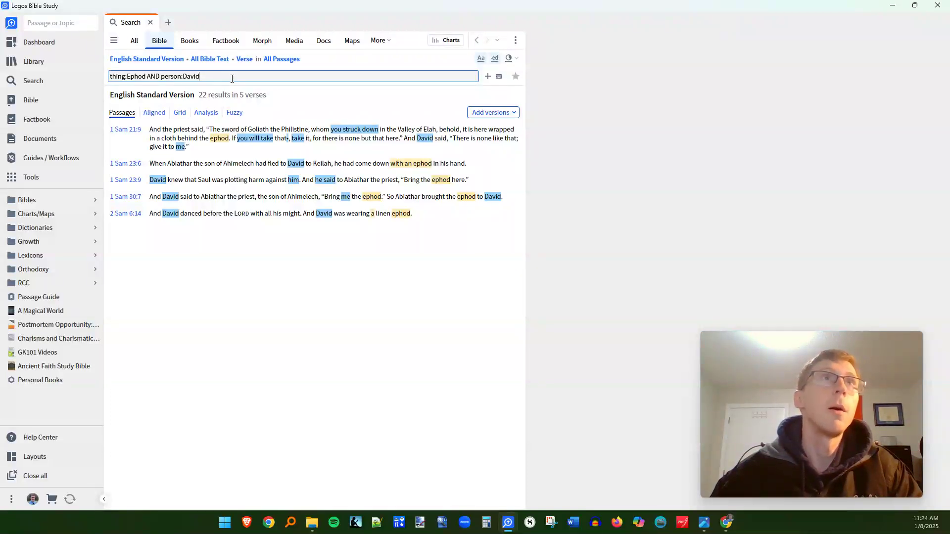
left_click_drag(232, 78, 102, 79)
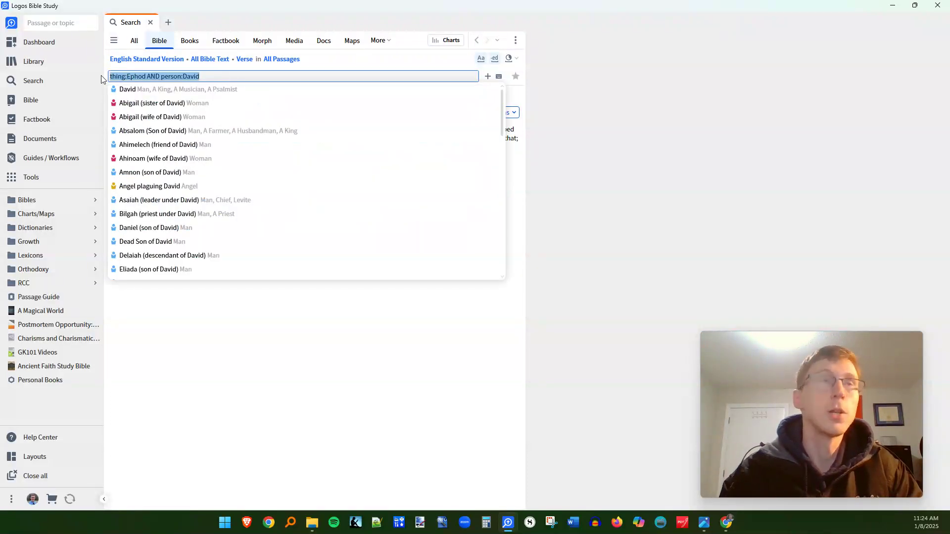
- Search person:Jesus, add AND thing:Bread from the suggestions, and browse the Gospel results
type("p")
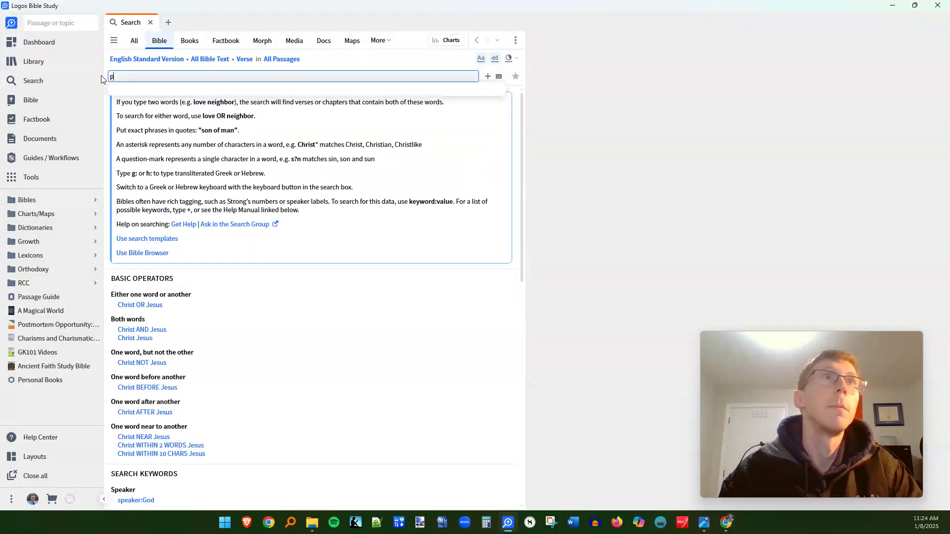
type("erson:Jesus")
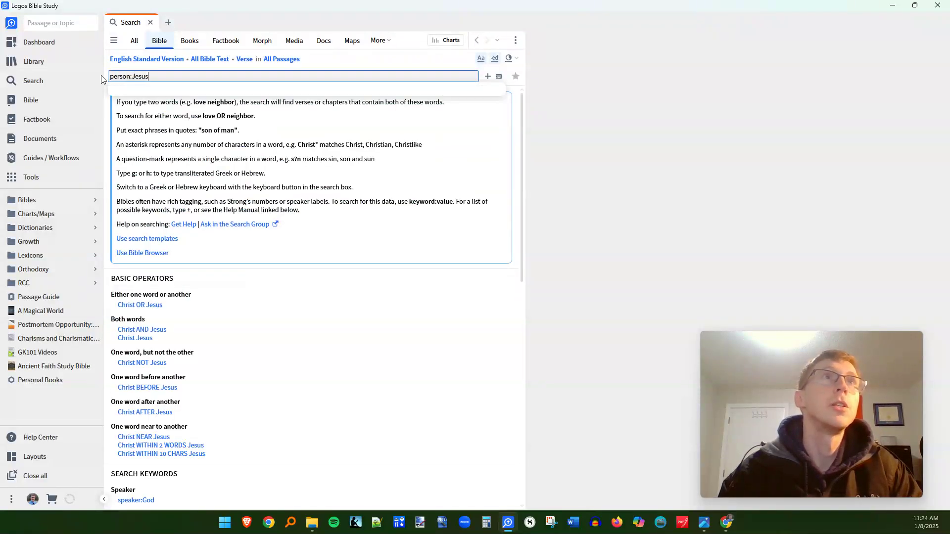
key("Return")
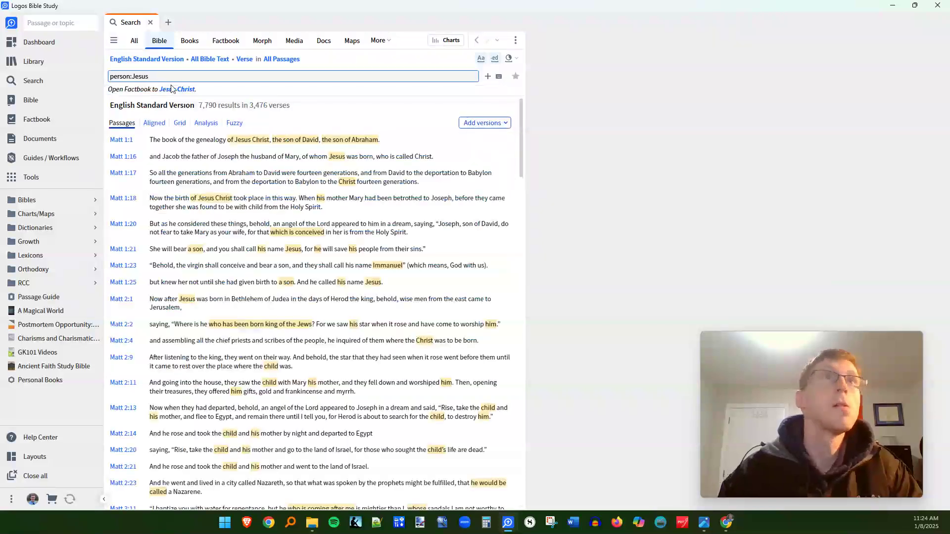
type("AND")
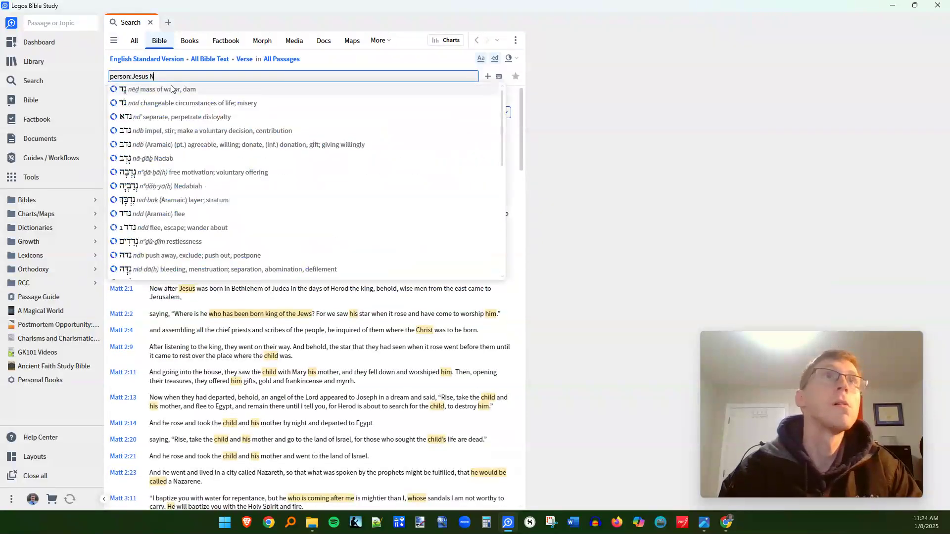
type(" thing:")
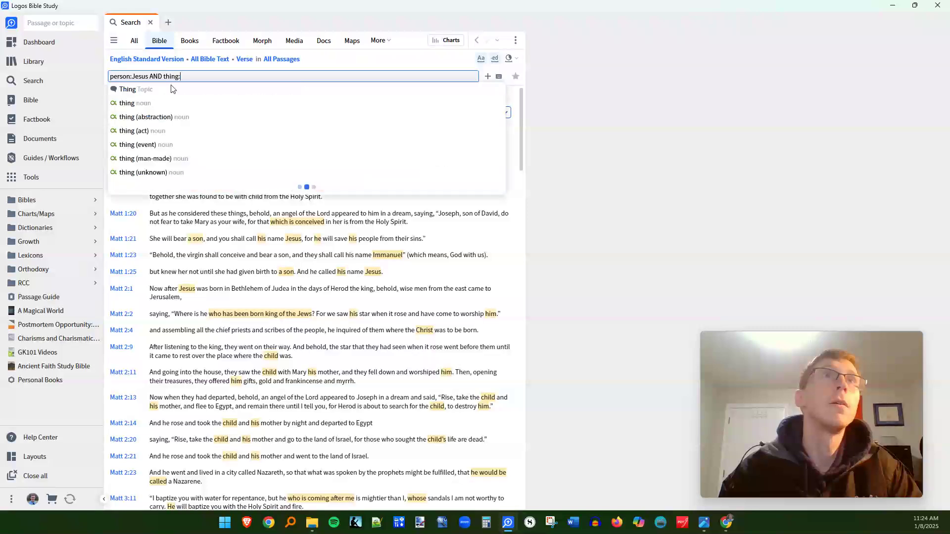
type("bread")
left_click(170, 89)
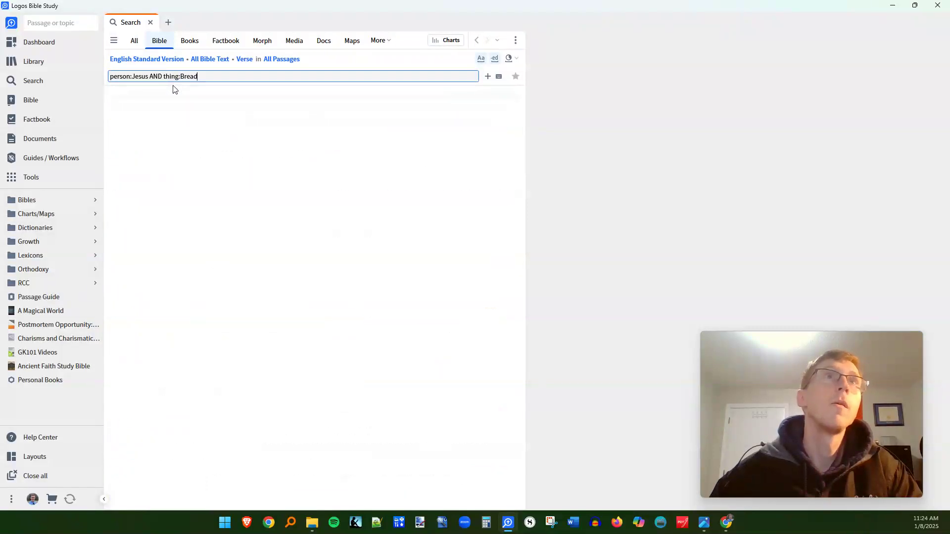
scroll(271, 365, "down", 8)
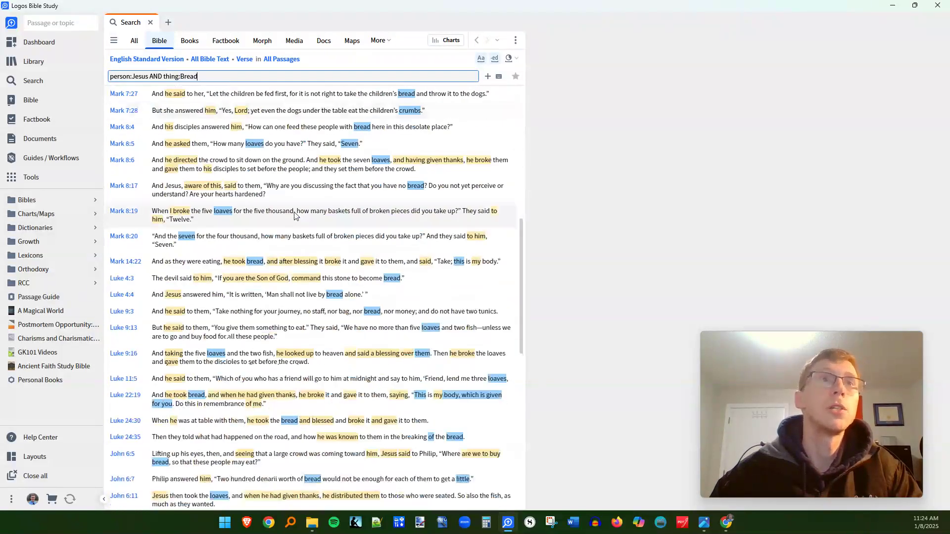
scroll(271, 364, "down", 4)
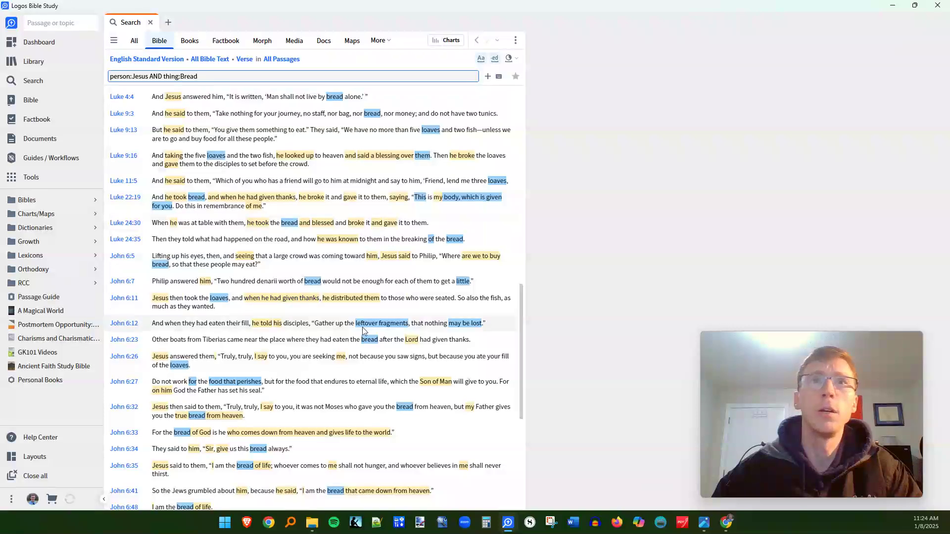
scroll(319, 342, "up", 10)
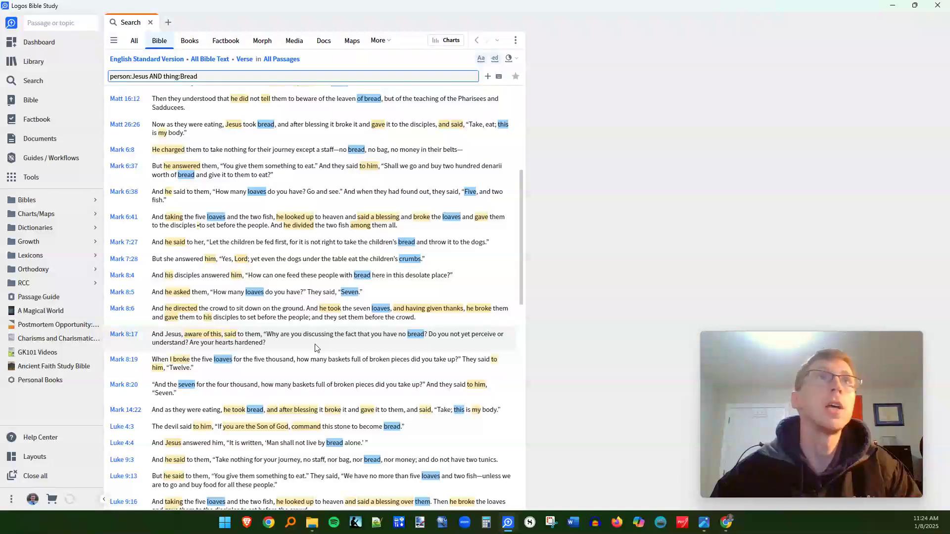
scroll(317, 348, "up", 7)
left_click_drag(213, 76, 166, 77)
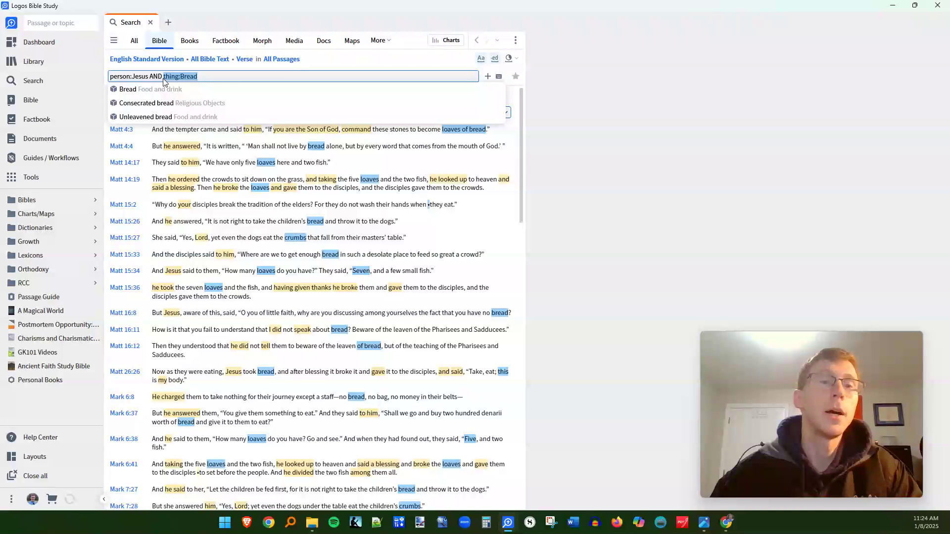
- Pair person:Jesus with curse senses (enact, invoke harm, to be cursed), then clear the query
type("sense")
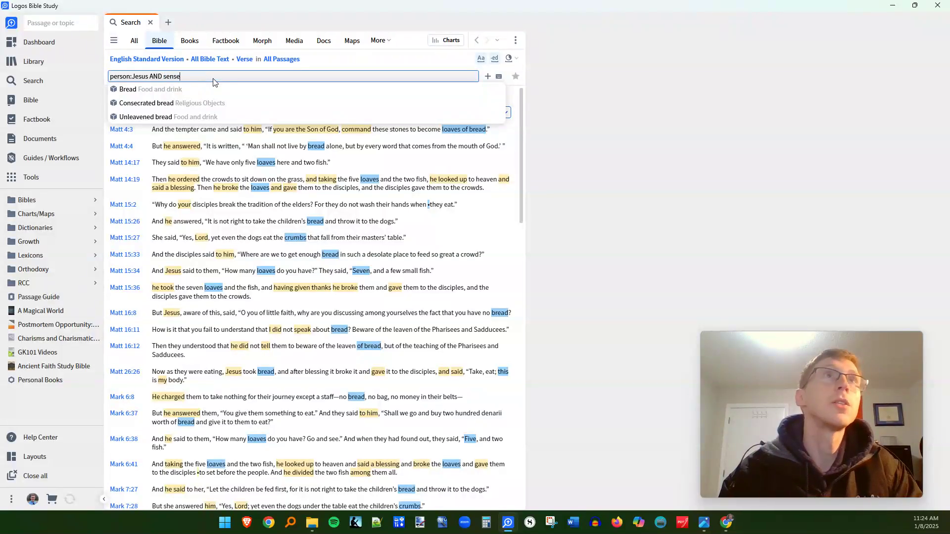
type(":\"")
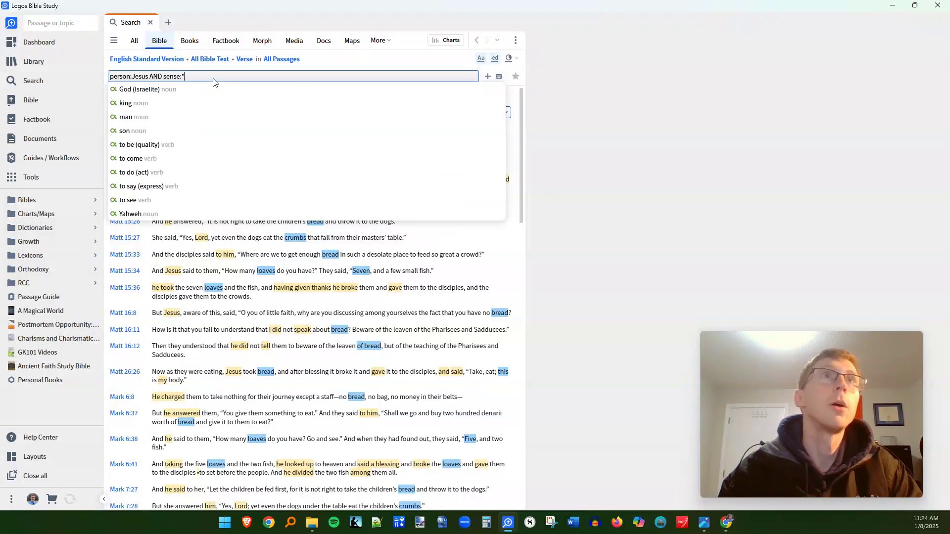
type("to curse\"")
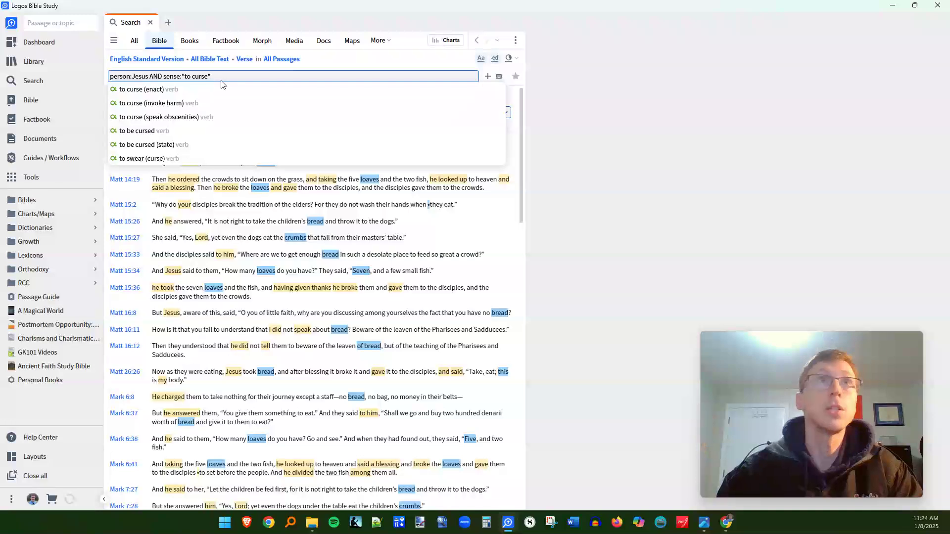
left_click(186, 91)
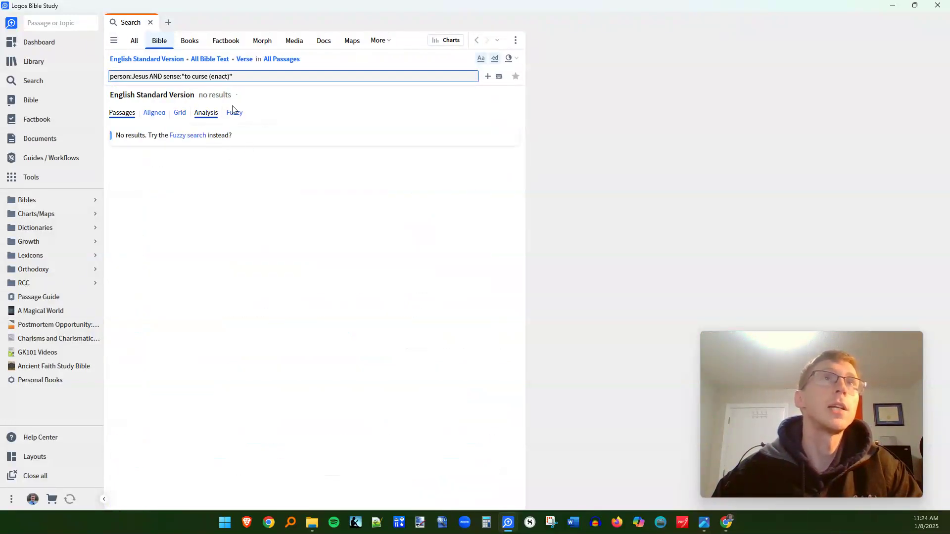
left_click(222, 76)
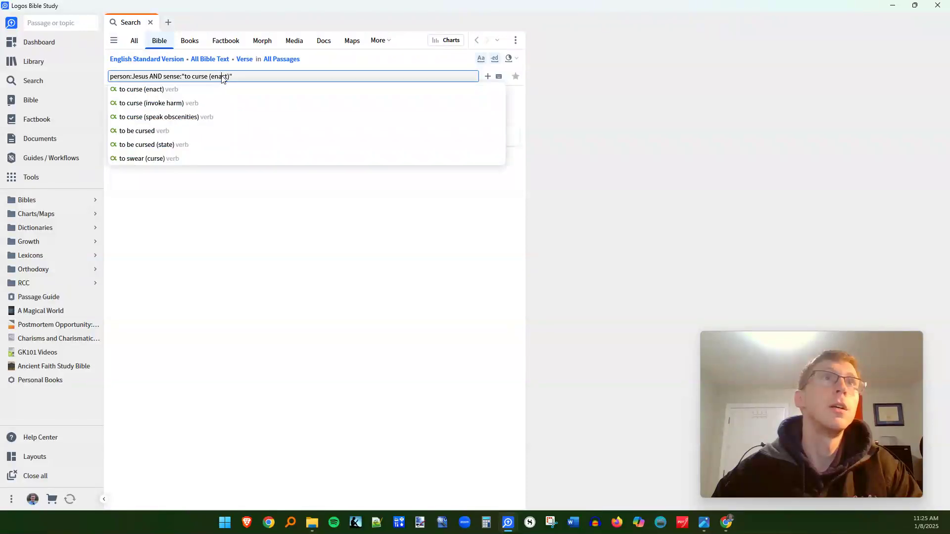
left_click(187, 102)
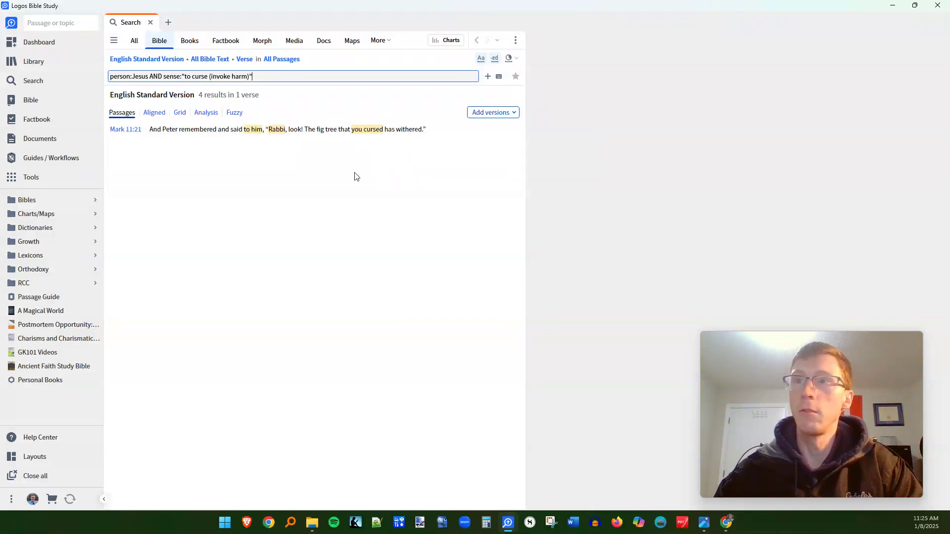
left_click(240, 75)
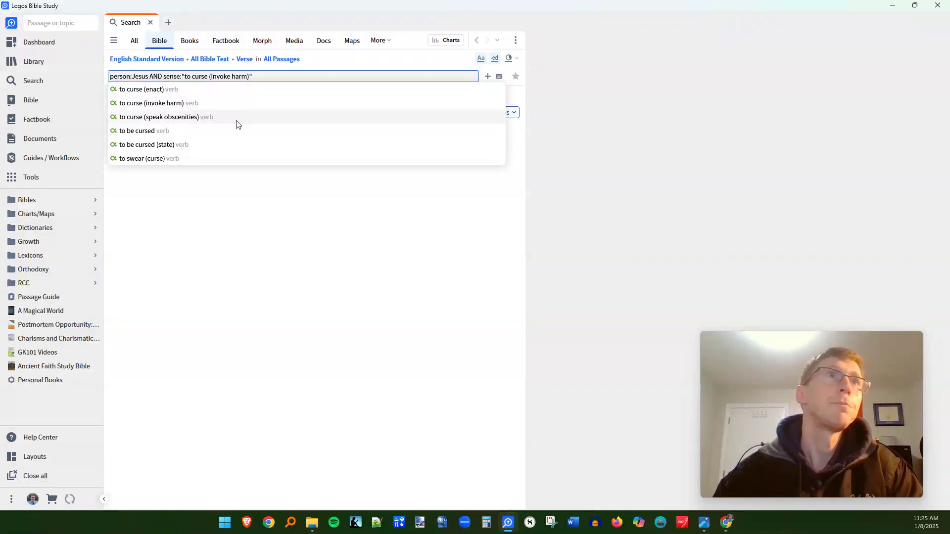
left_click(223, 145)
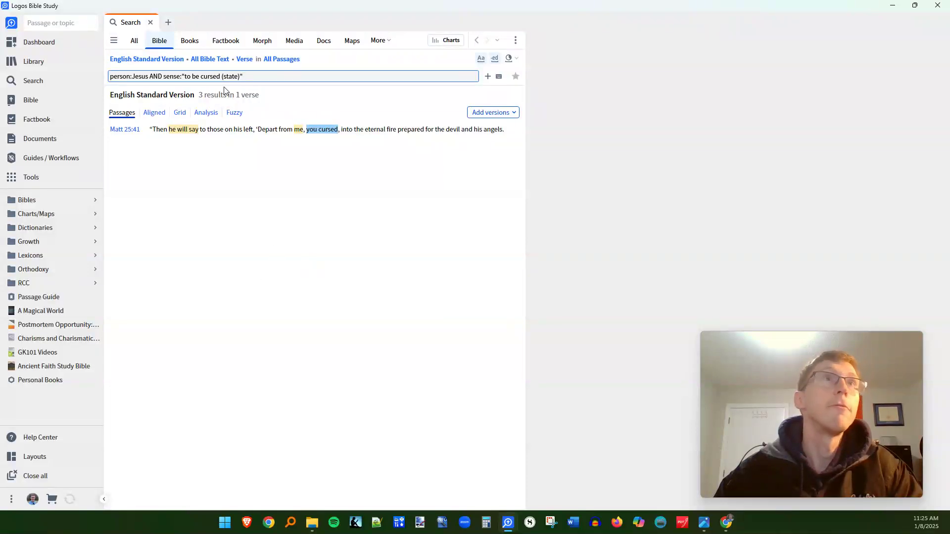
left_click_drag(285, 81, 97, 79)
key("BackSpace")
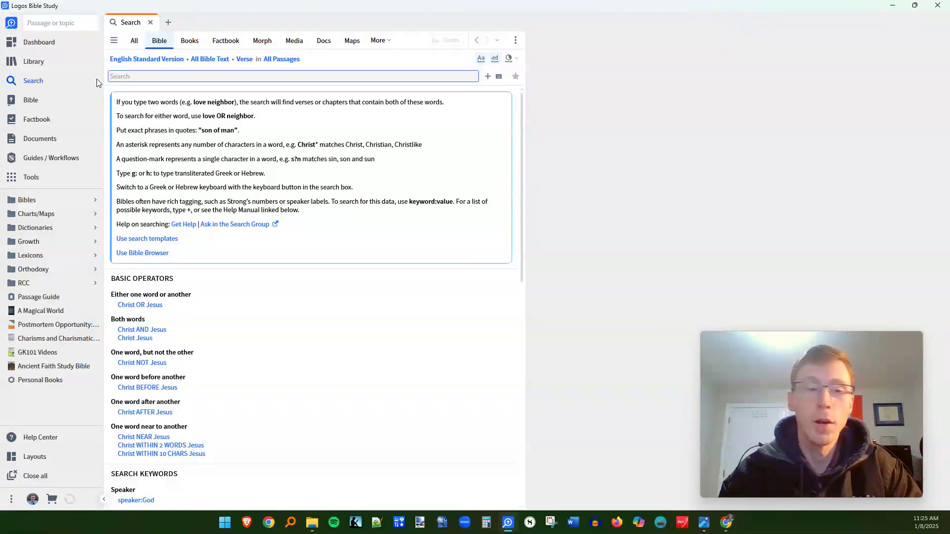
- Search the Bible for Jesus BEFORE Christ
type("Je")
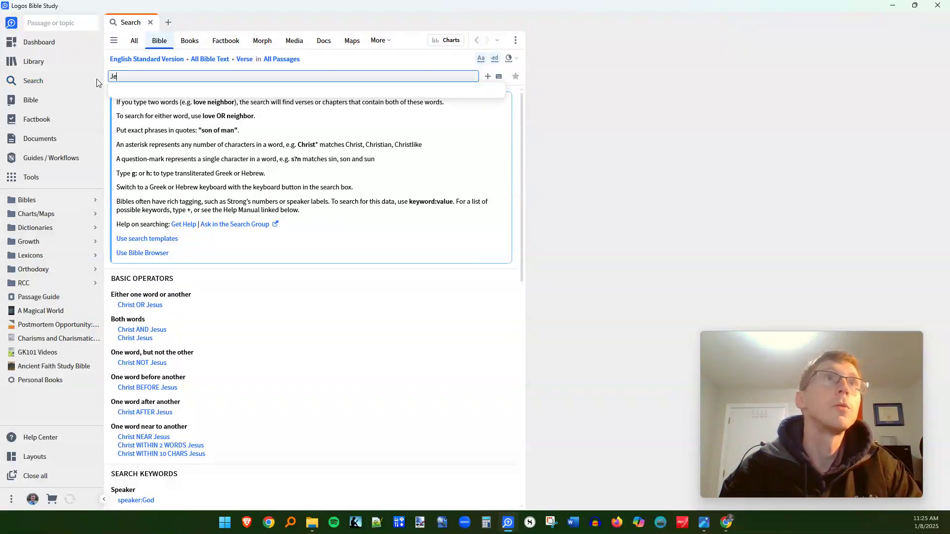
type("sus BEFORE")
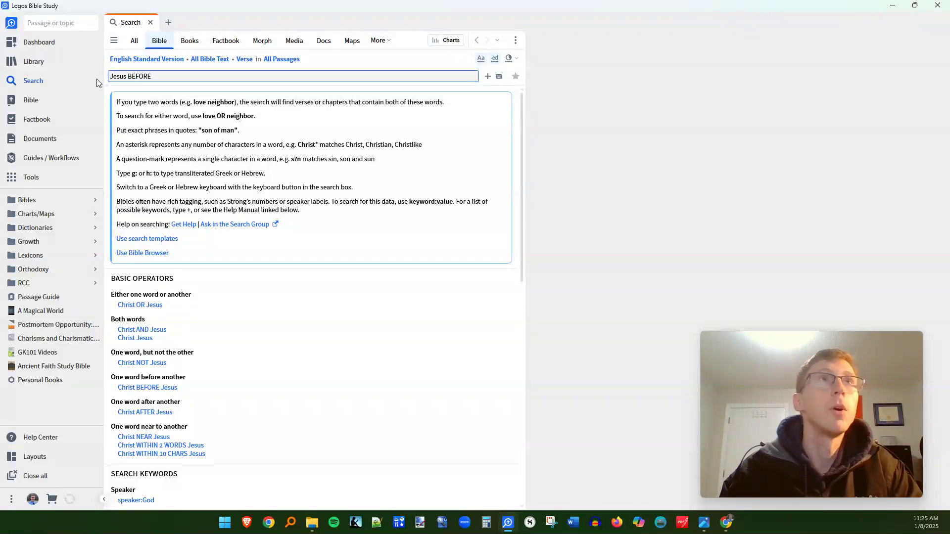
type(" 1-1")
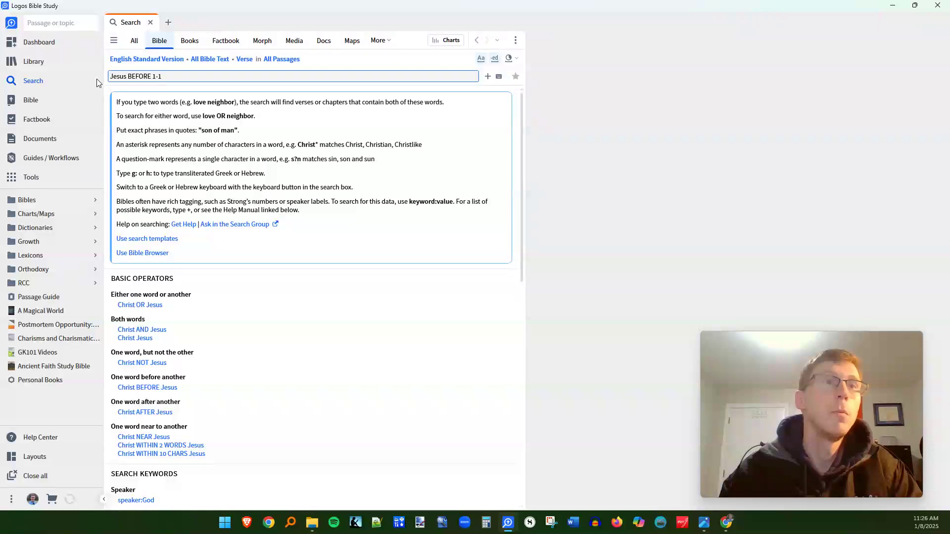
key("BackSpace")
key("BackSpace")
key("BackSpace")
key("BackSpace")
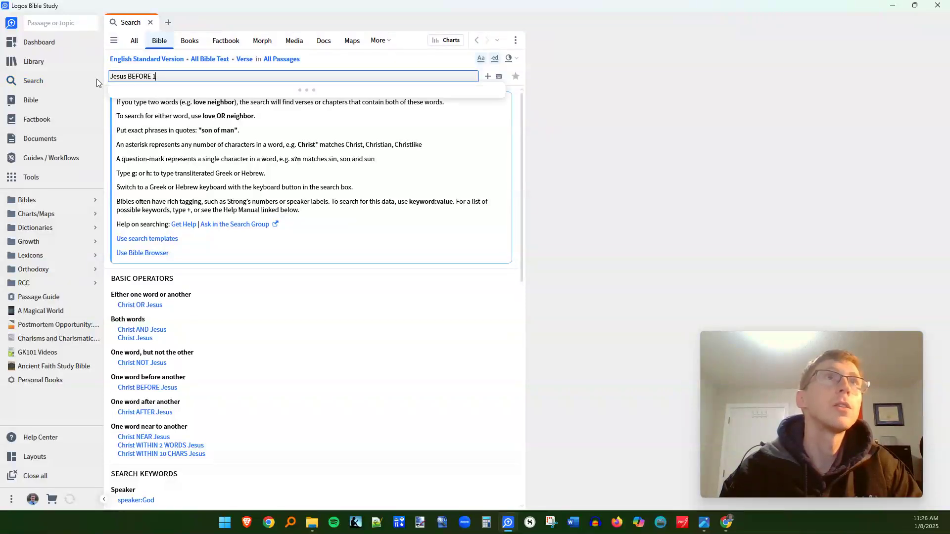
type("Christ")
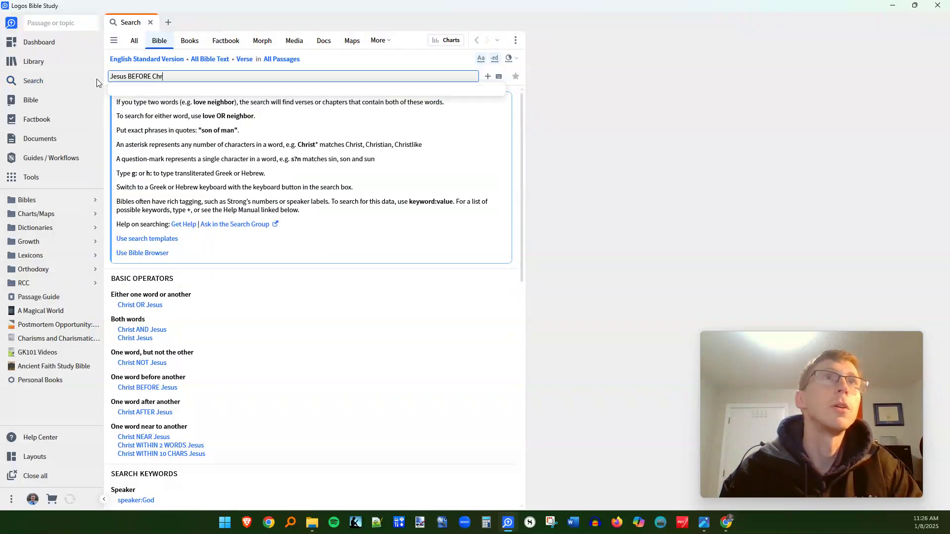
key("Return")
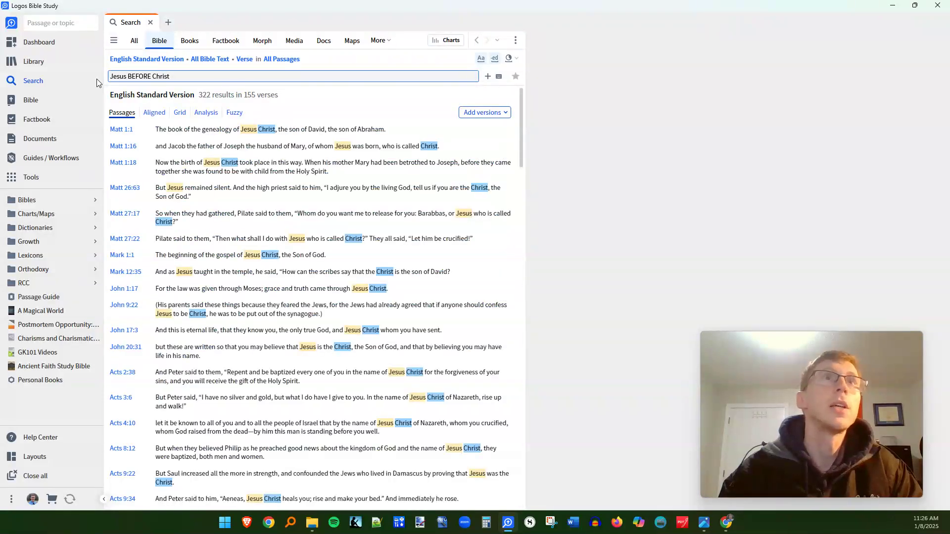
- Insert a 1-3 WORDS range before Christ, widen it to 1-10, then narrow to 1-1 WORDS
left_click(154, 79)
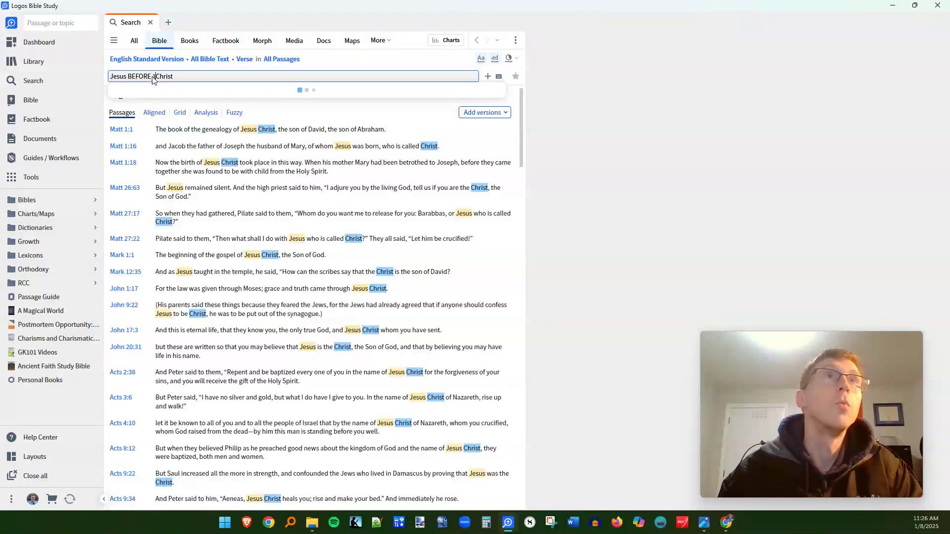
type("1-3")
type(" WROD")
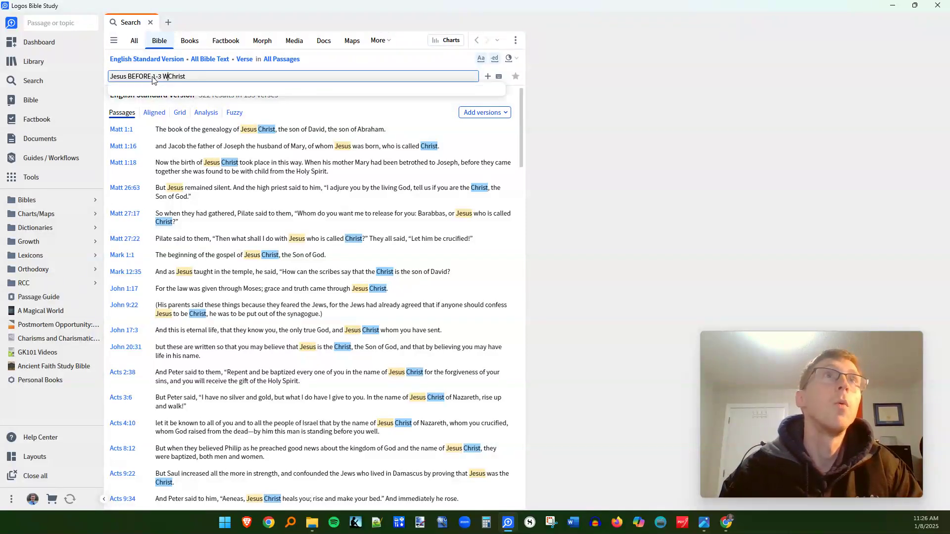
key("BackSpace")
key("BackSpace")
key("BackSpace")
type("ORDS")
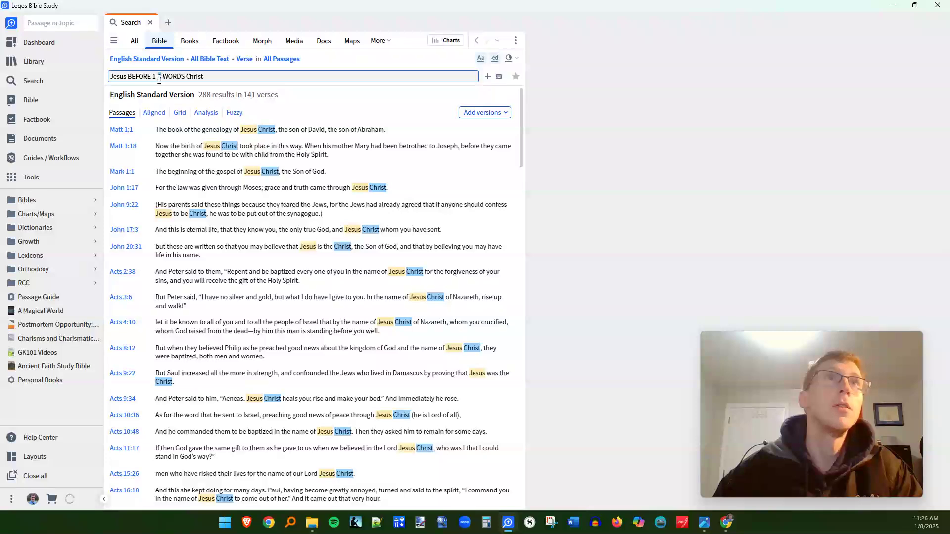
double_click(158, 77)
type("10")
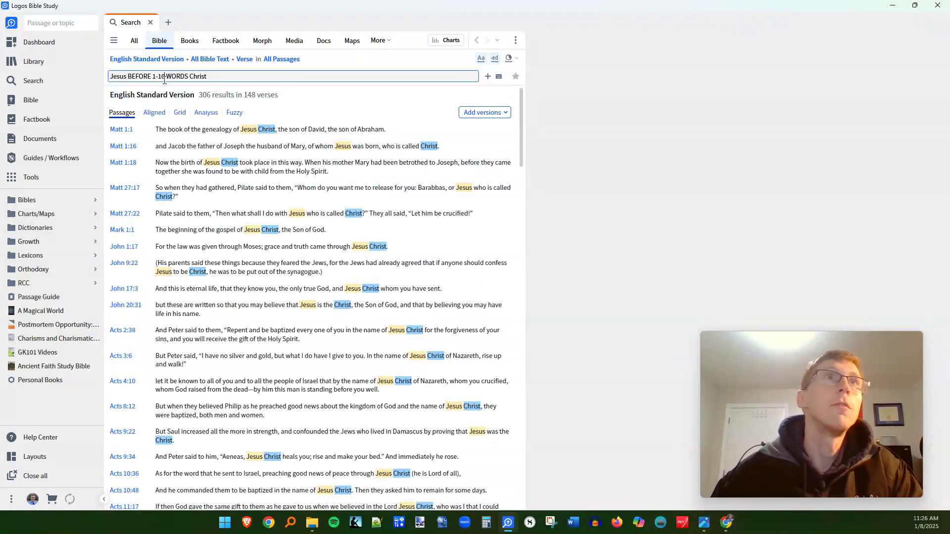
key("BackSpace")
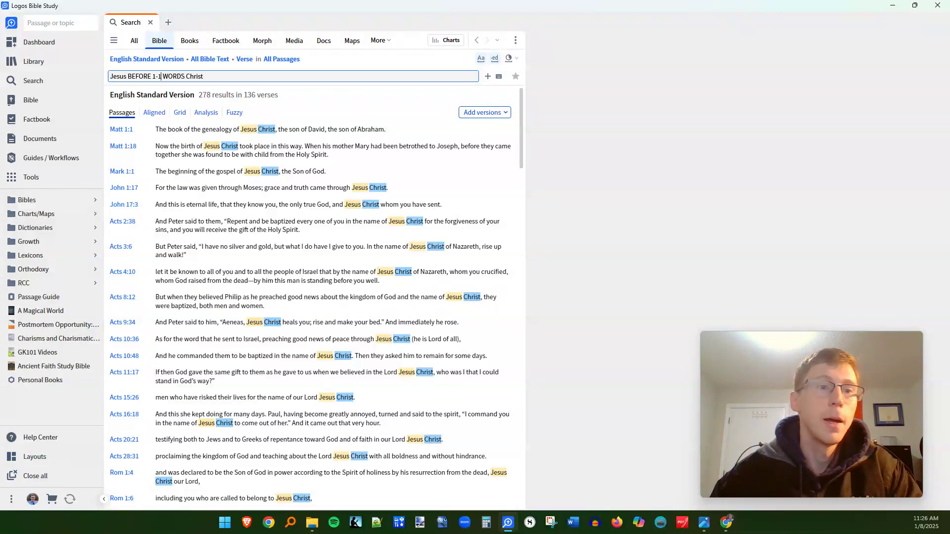
left_click_drag(217, 76, 99, 76)
mouse_move(219, 146)
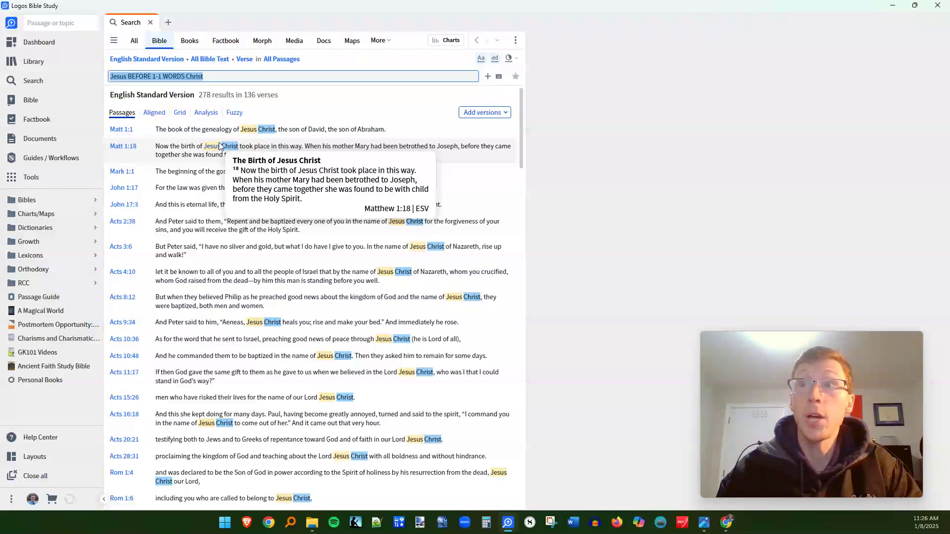
- Run a Jesus NOT Christ search and scroll through its results
type("Jesus")
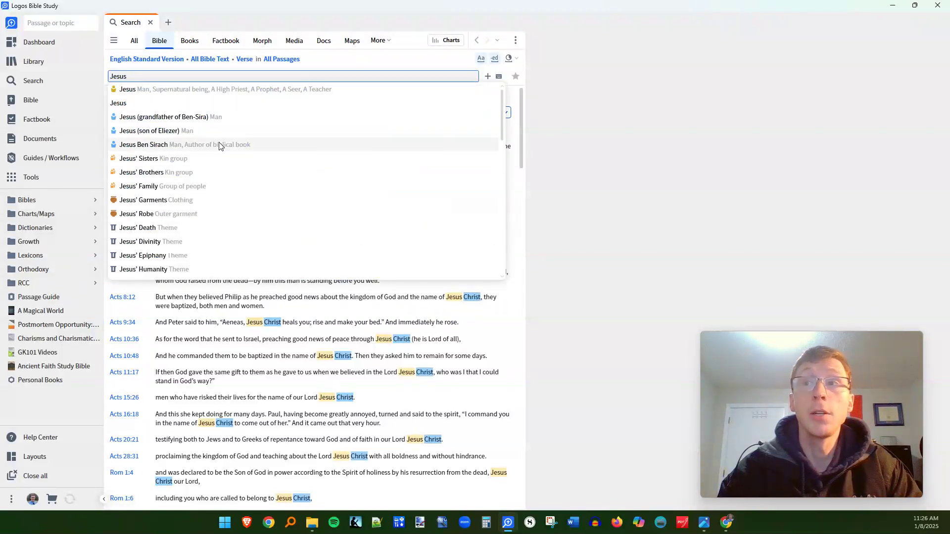
type(" NOT Christ")
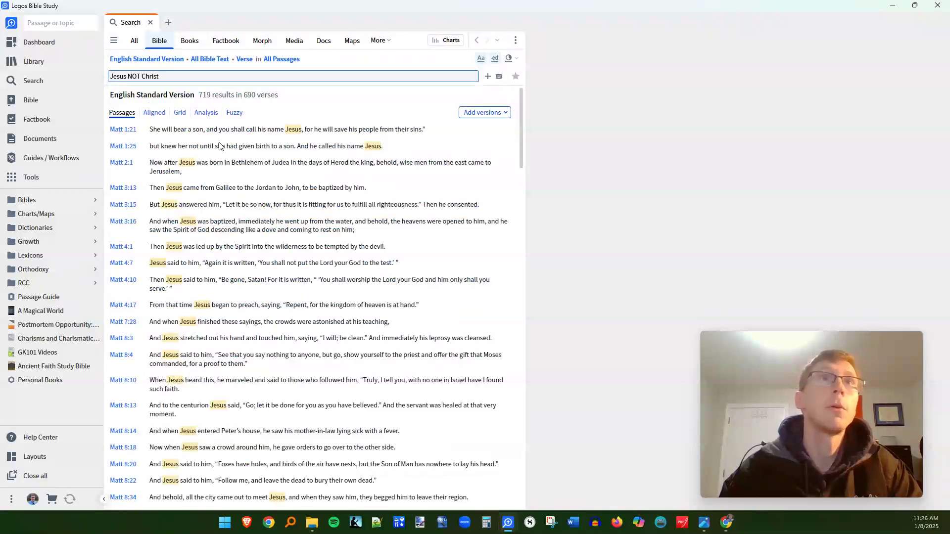
scroll(252, 304, "down", 20)
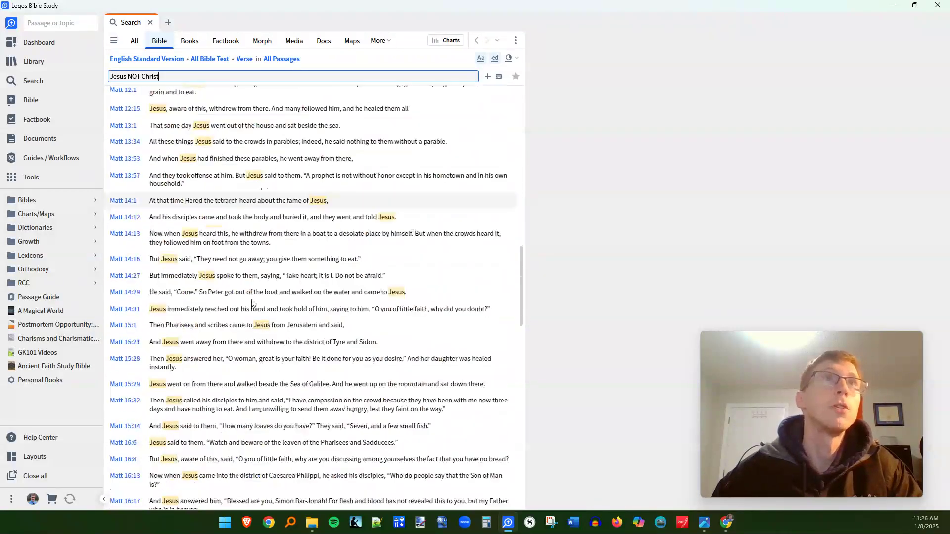
scroll(252, 304, "down", 20)
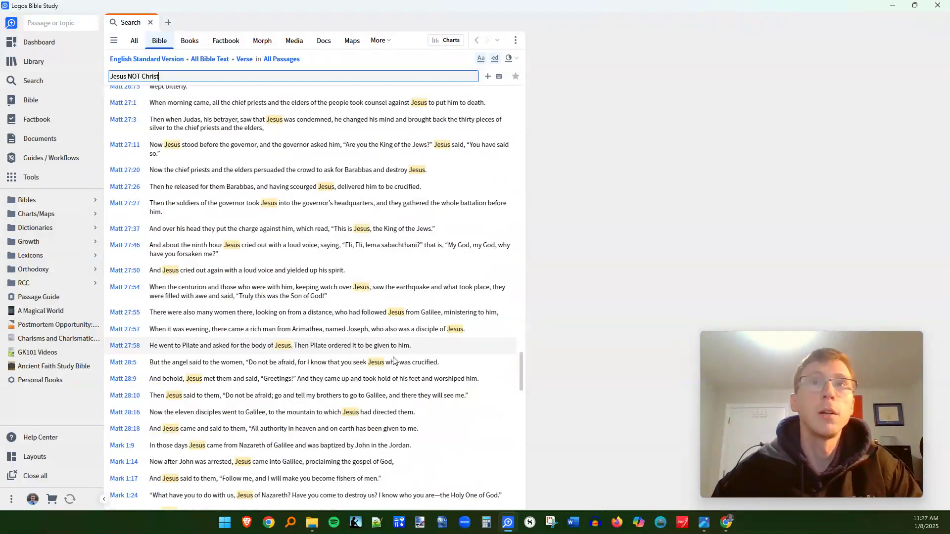
left_click_drag(522, 363, 524, 99)
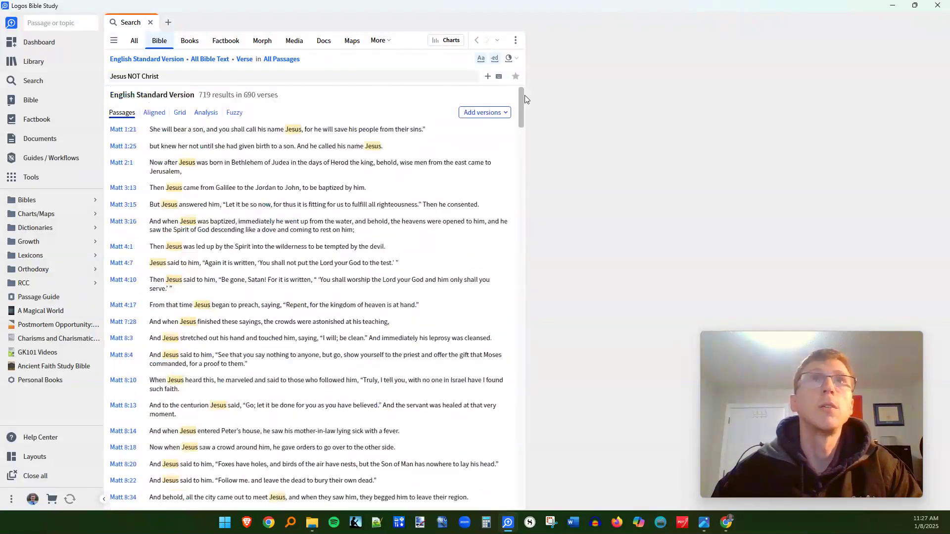
- Replace the query with Christ NOT Jesus and scroll its 283 results in 267 verses
left_click(175, 77)
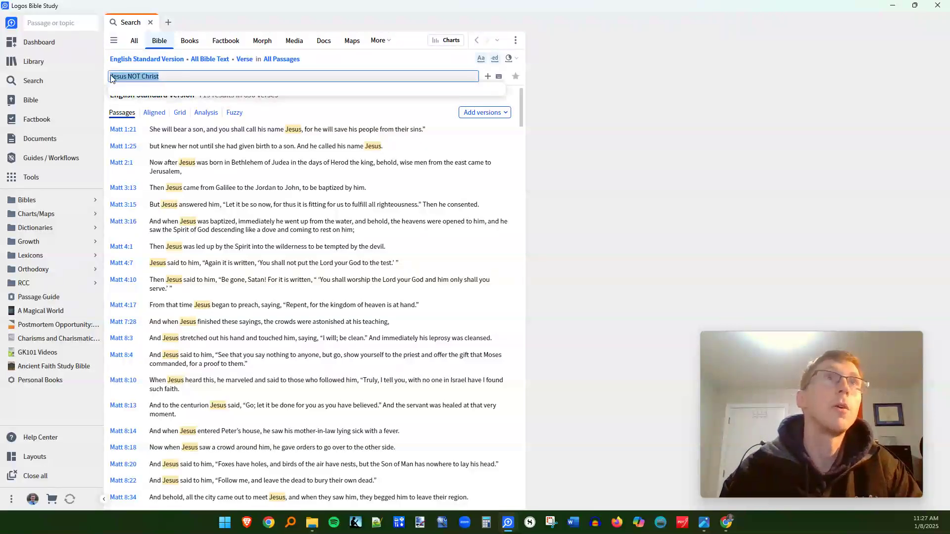
type("Christ NO")
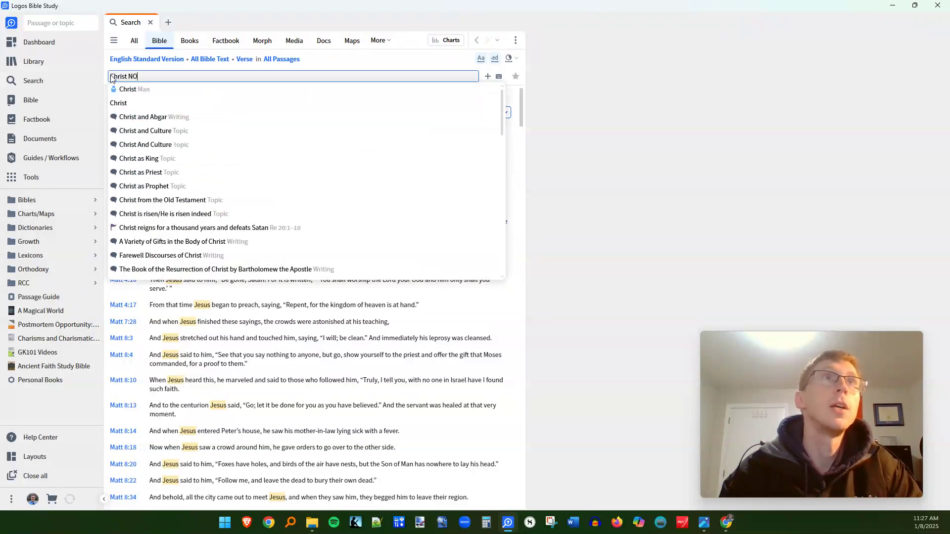
type("T Jesus")
key("Return")
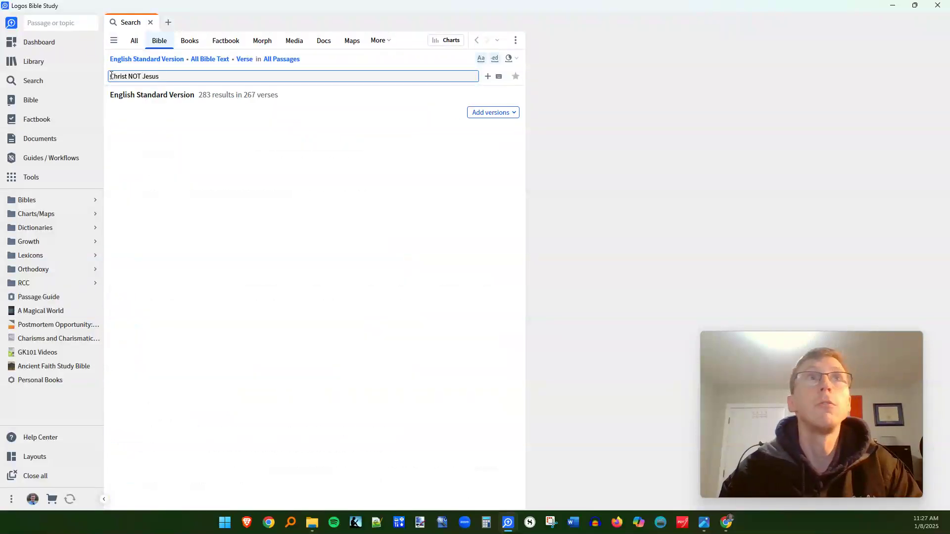
scroll(276, 379, "down", 20)
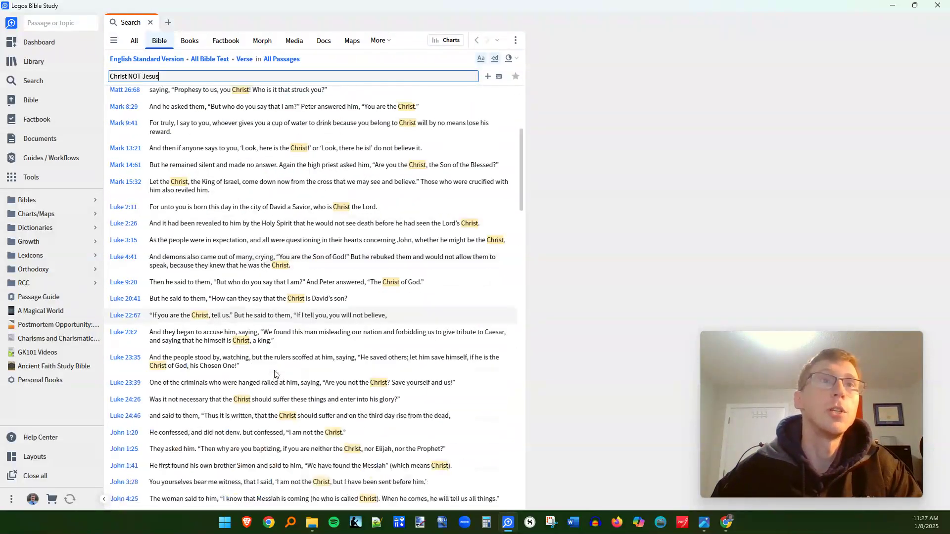
scroll(275, 378, "down", 20)
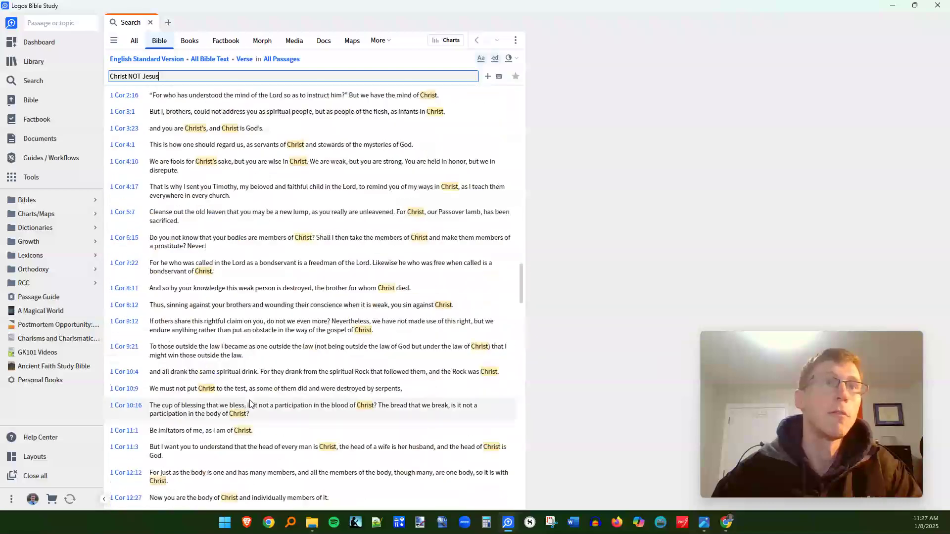
scroll(251, 404, "down", 8)
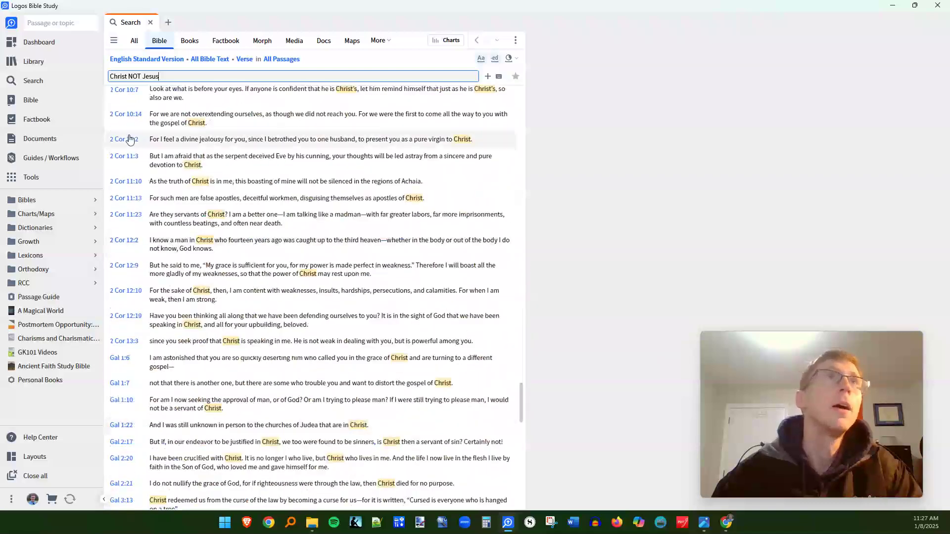
- Search Books for Wesley AND ghosts, then start editing the term toward "ghost*"
left_click(190, 42)
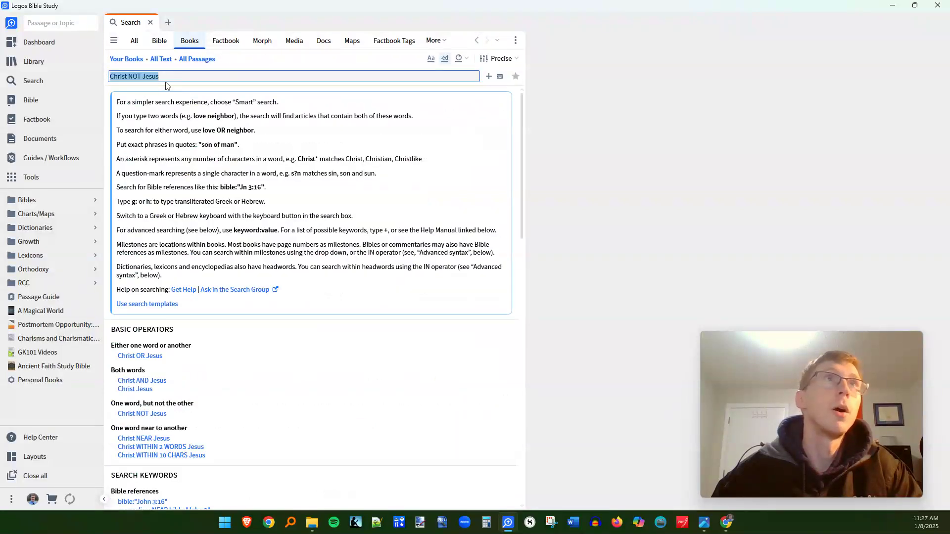
key("BackSpace")
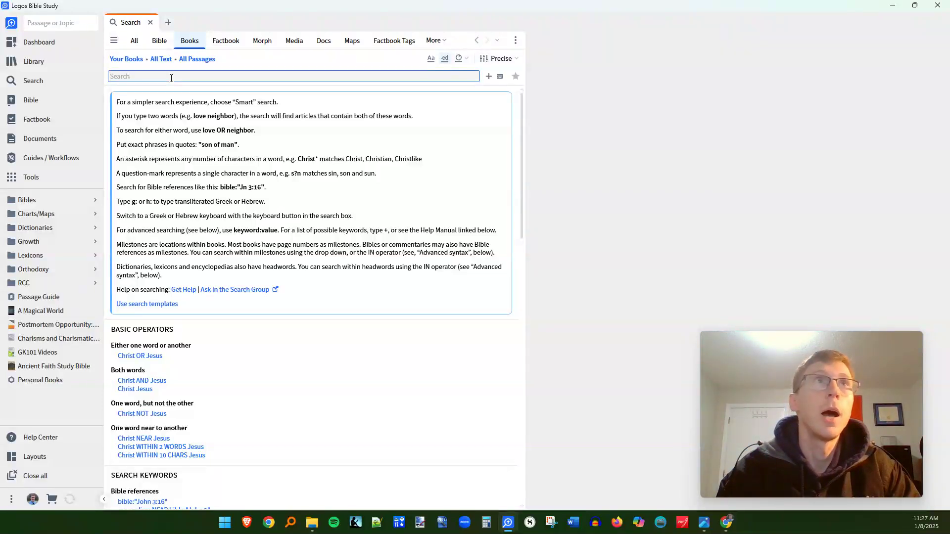
type("Wesley")
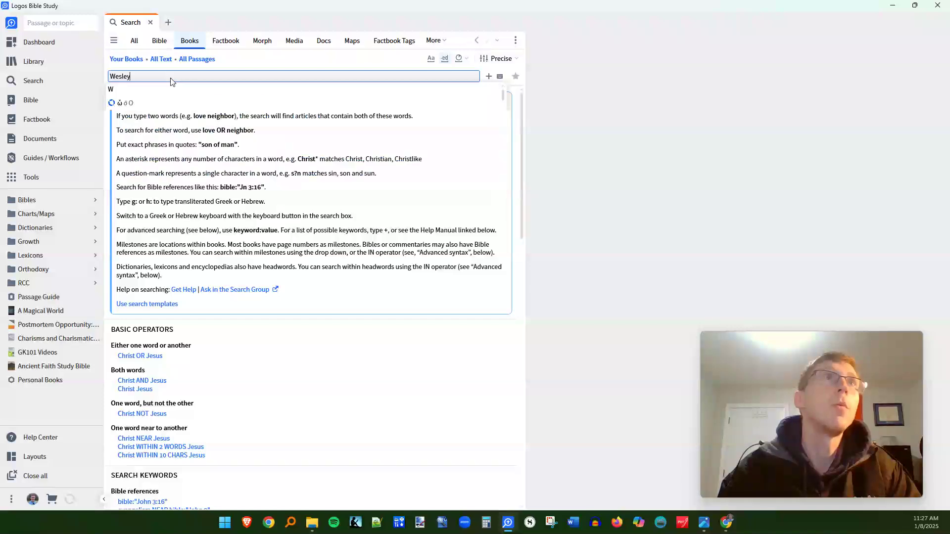
type(" AND ghosts")
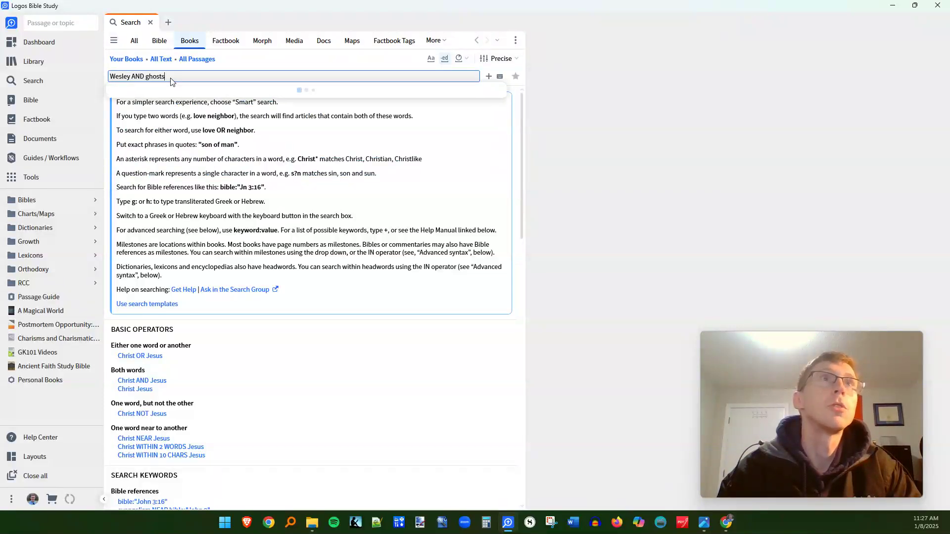
key("Return")
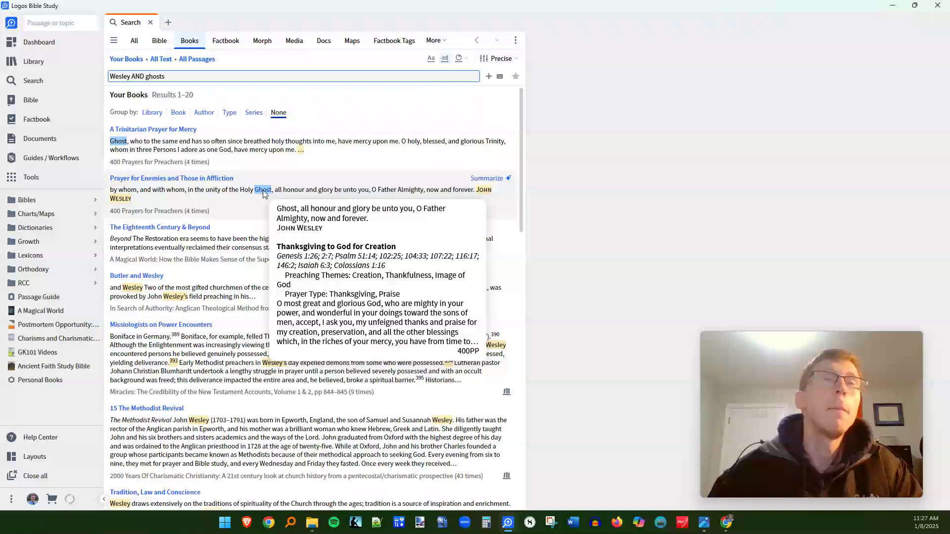
scroll(311, 393, "down", 3)
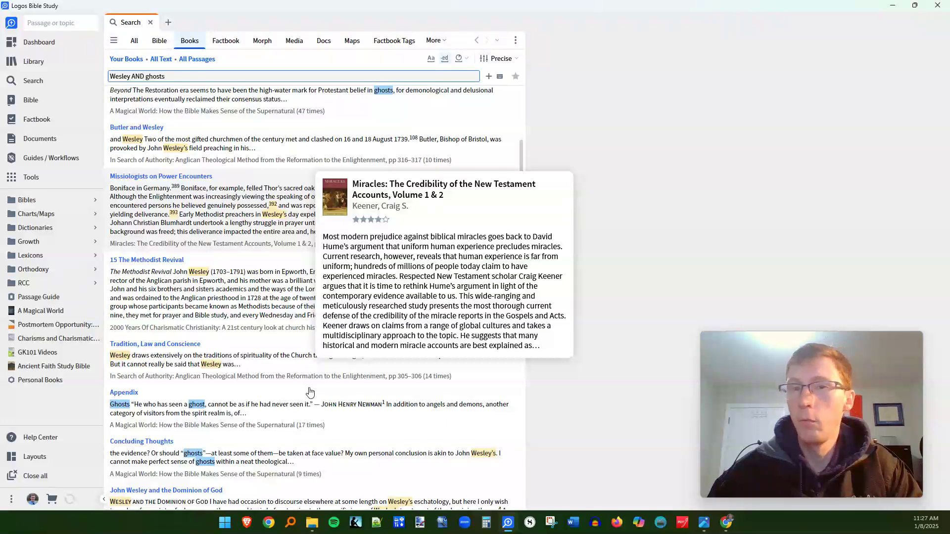
scroll(311, 392, "up", 3)
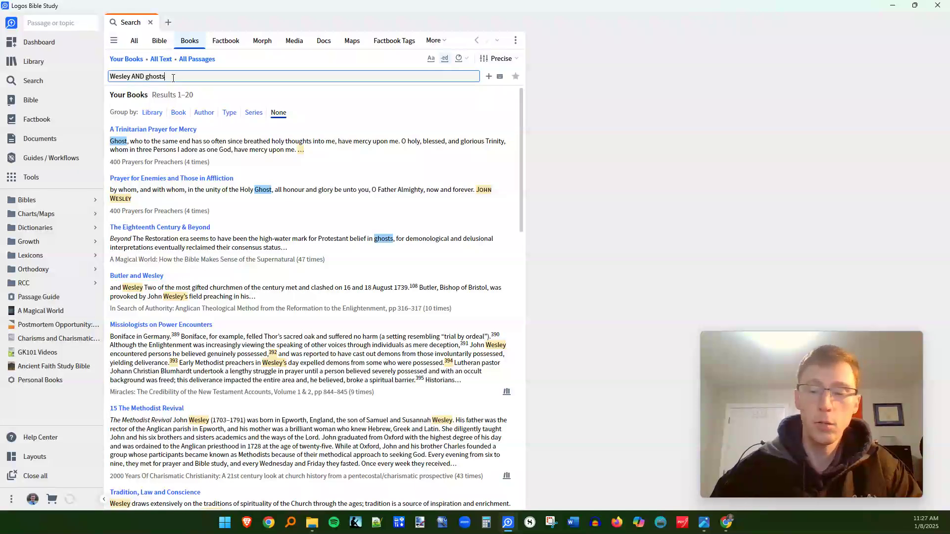
key("BackSpace")
type("*")
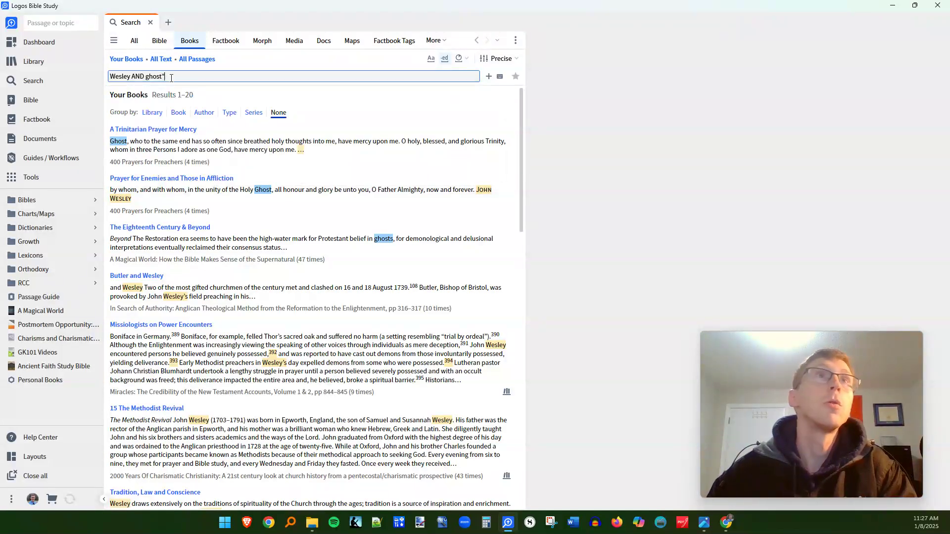
type("g")
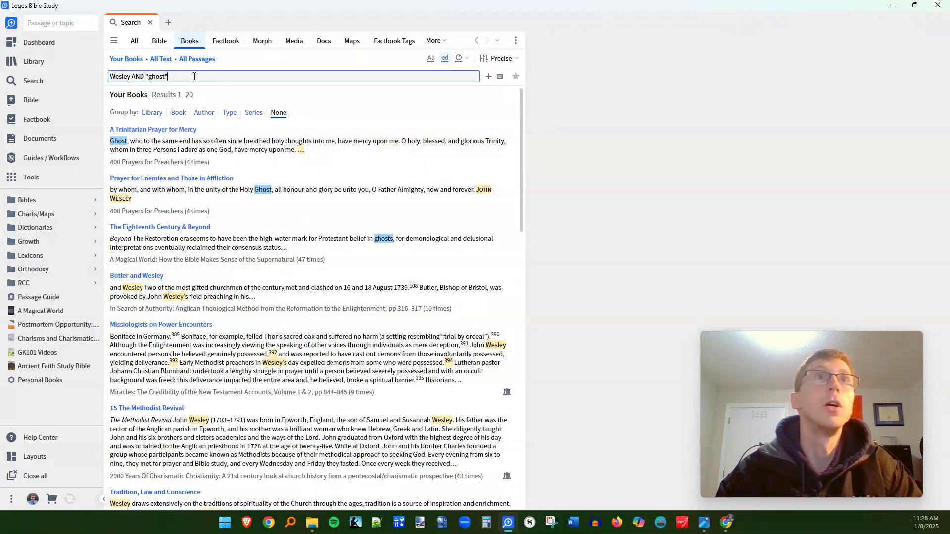
- Rerun as Wesley AND "ghosts" for 253 results in 32 articles, then select the "ghosts" term
type("s")
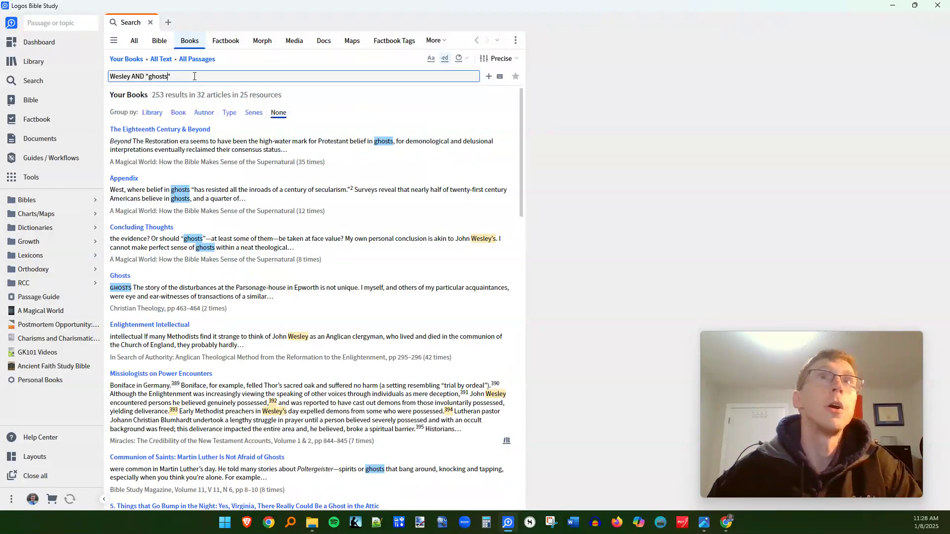
scroll(277, 202, "down", 1)
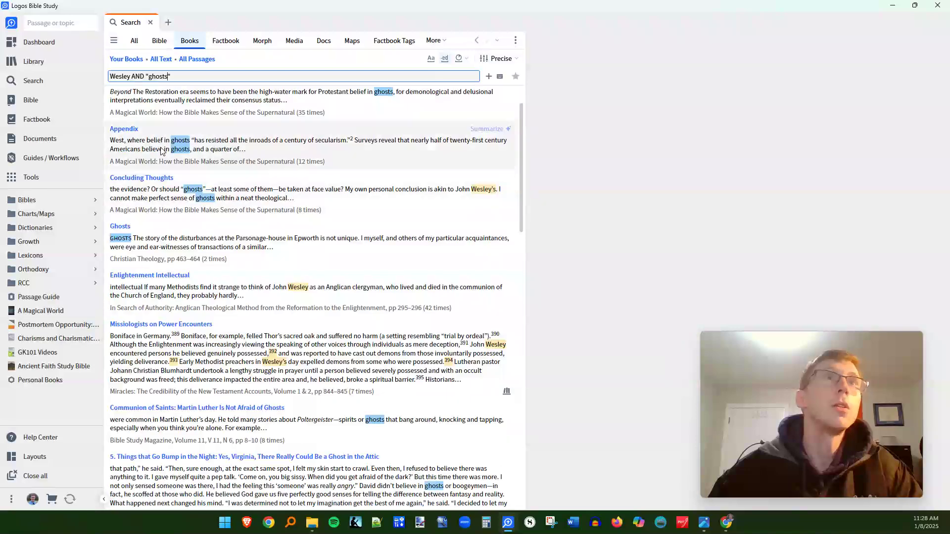
scroll(247, 201, "down", 1)
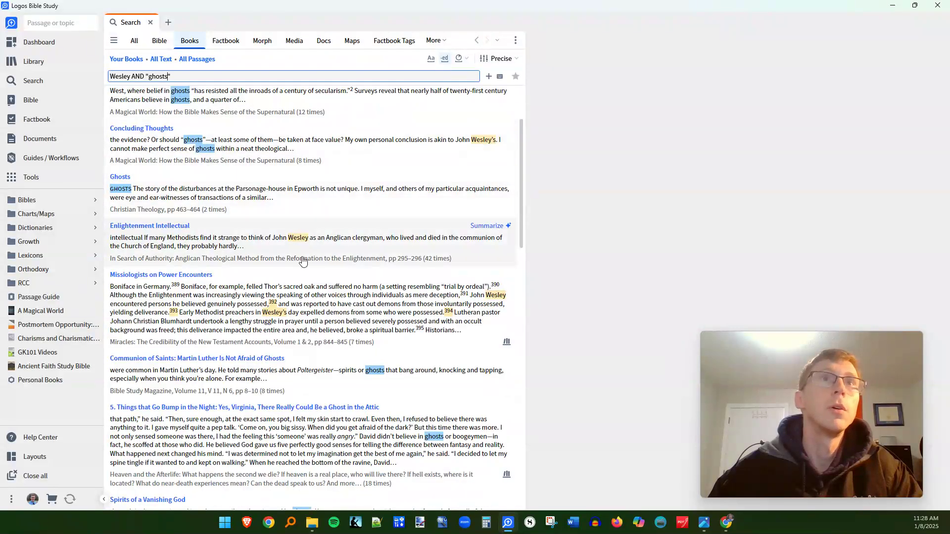
scroll(312, 268, "down", 1)
scroll(312, 270, "down", 1)
scroll(270, 297, "up", 4)
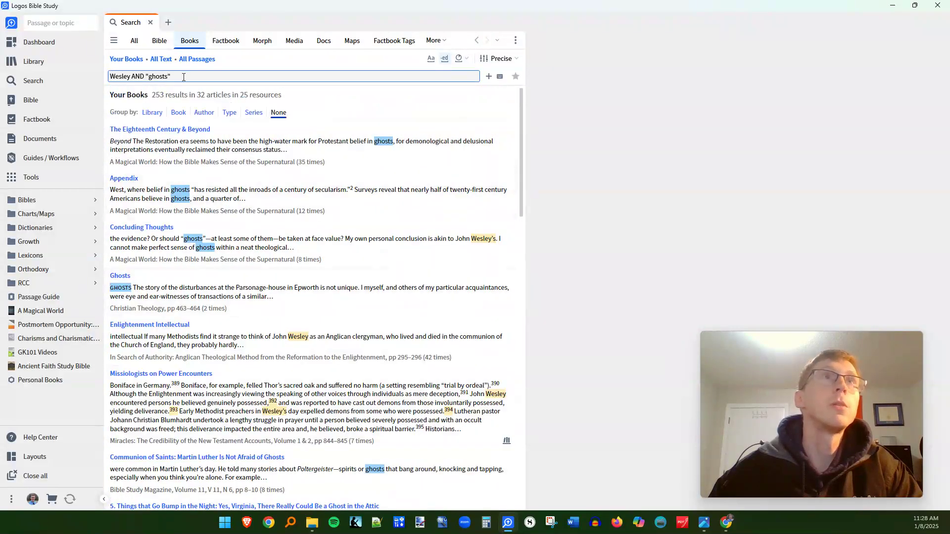
left_click_drag(183, 77, 144, 77)
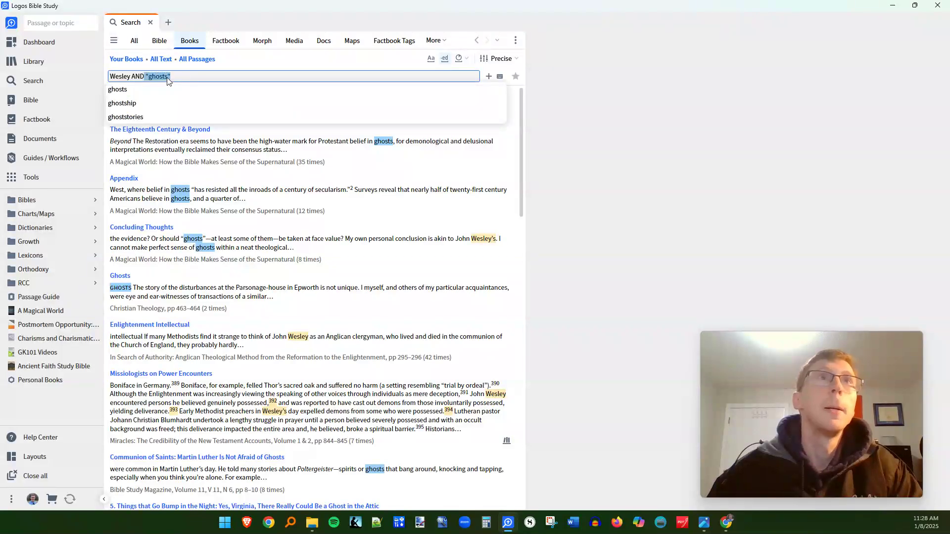
- Replace "ghosts" with (ghost NOT "Holy Ghost") and review the 570 book results
key("BackSpace")
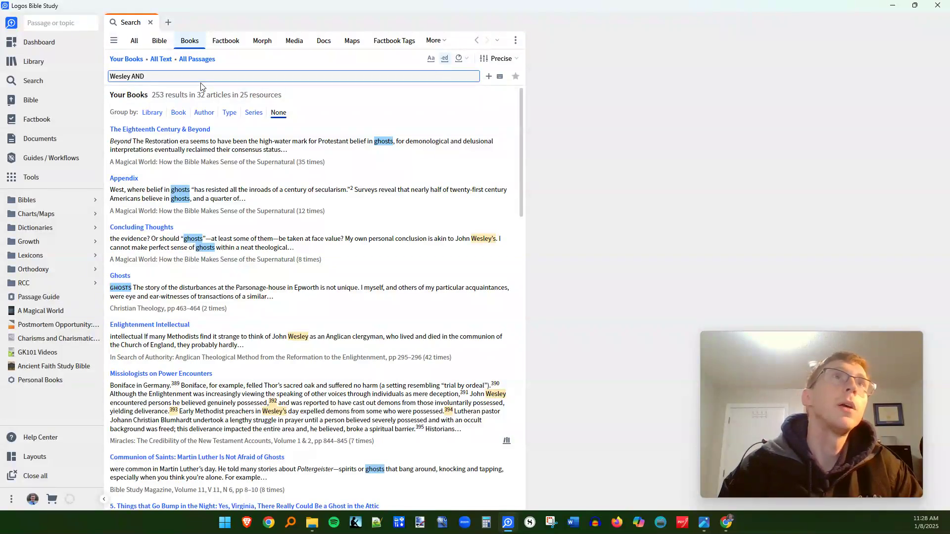
type("(ghost")
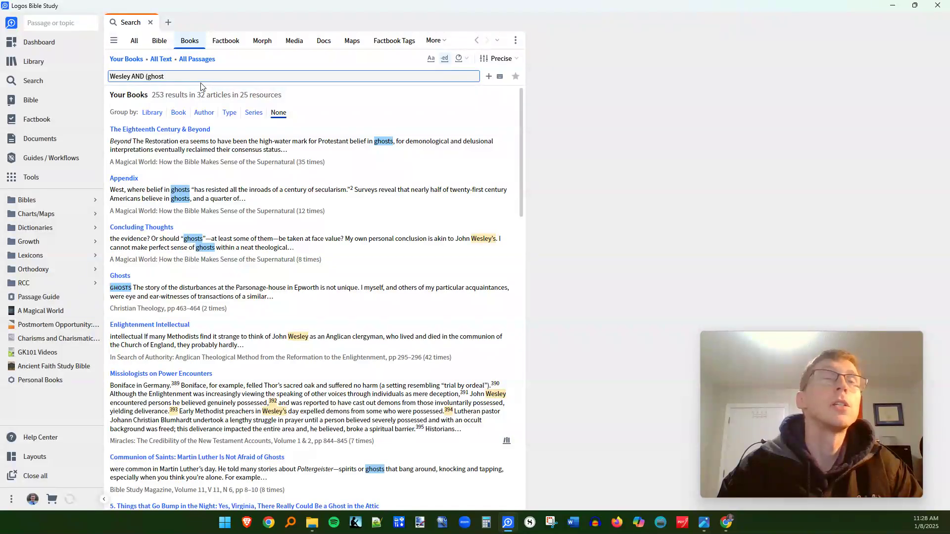
type("NOT \"")
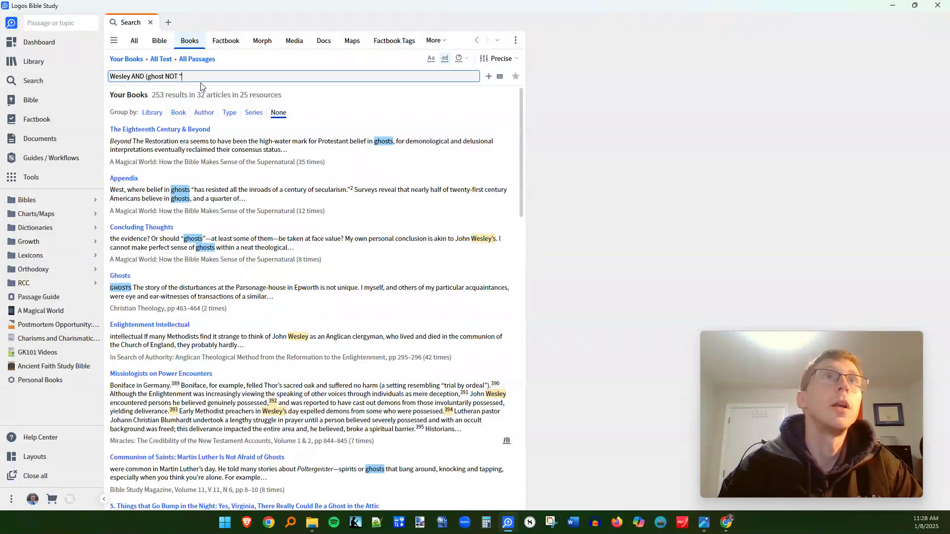
type("Holy Ghost\"")
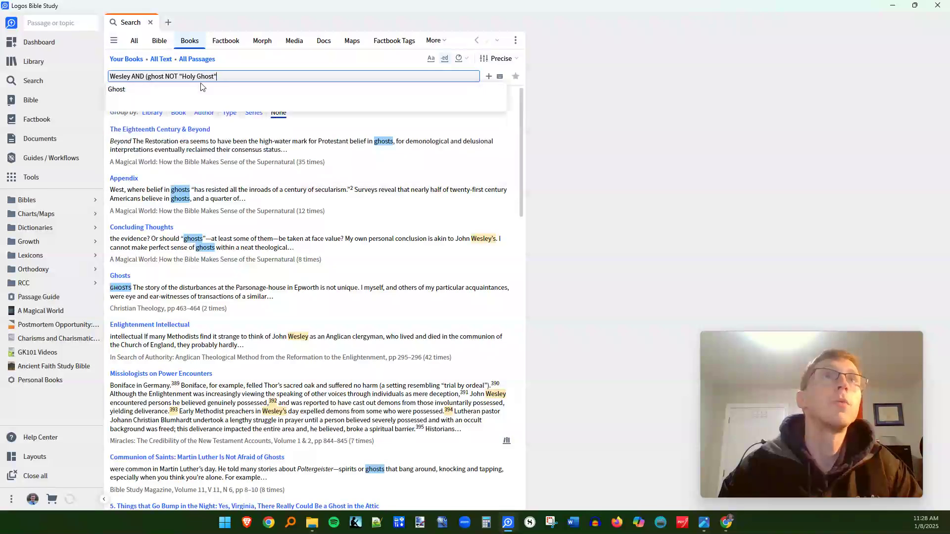
type(")")
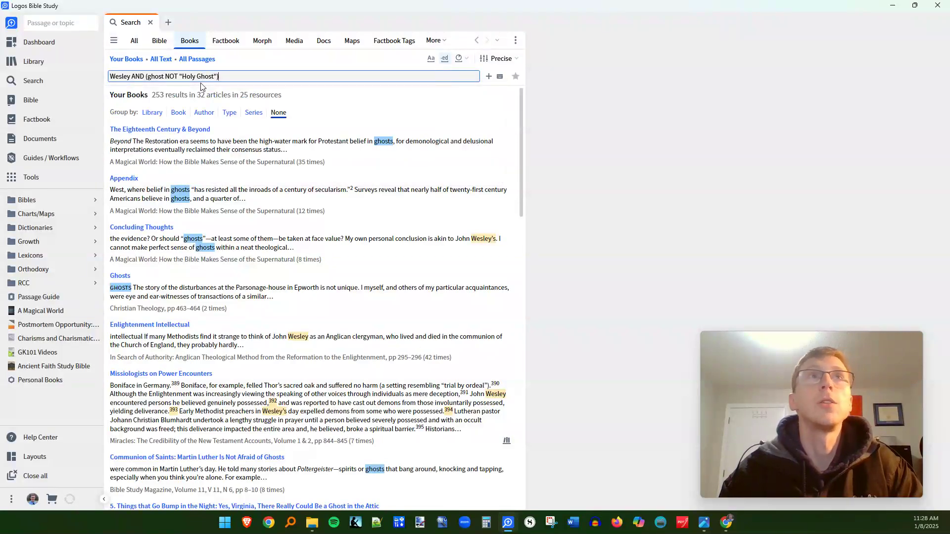
key("Return")
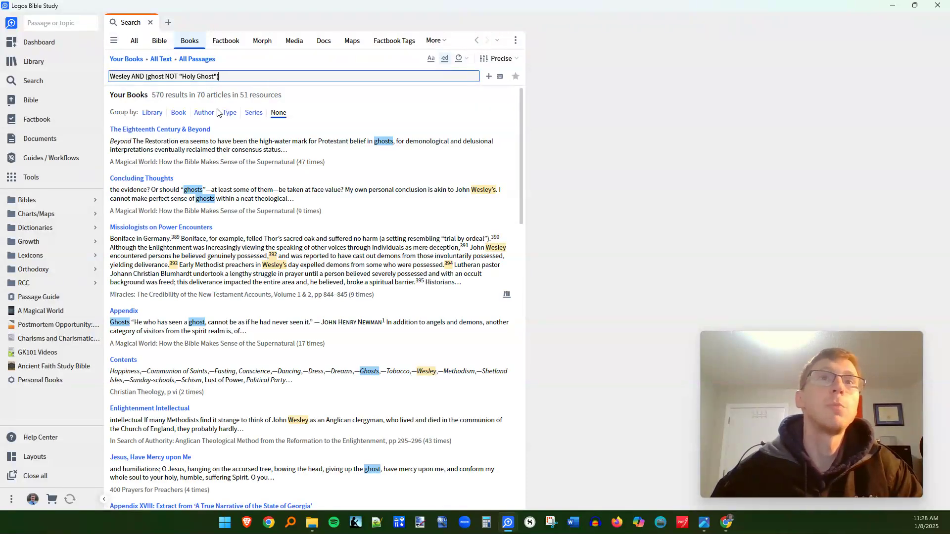
scroll(349, 309, "down", 5)
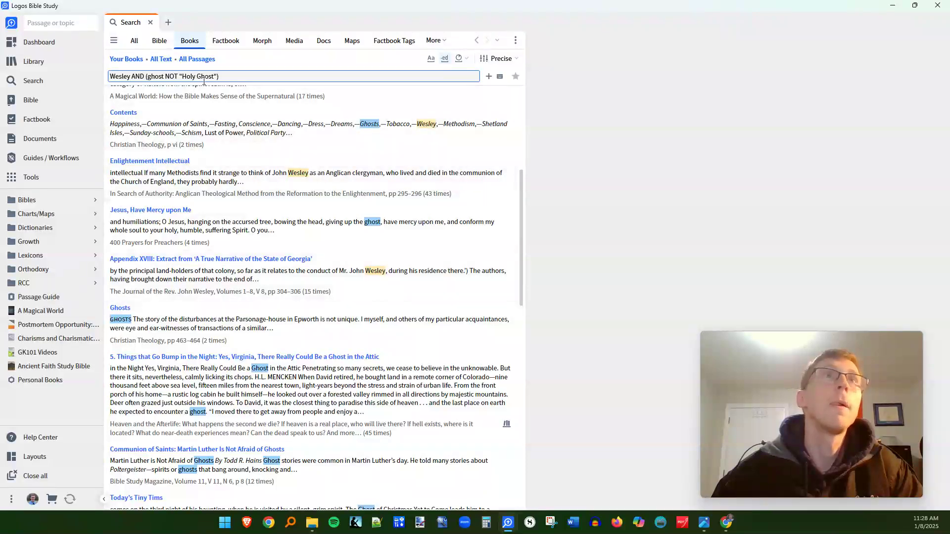
scroll(304, 317, "down", 3)
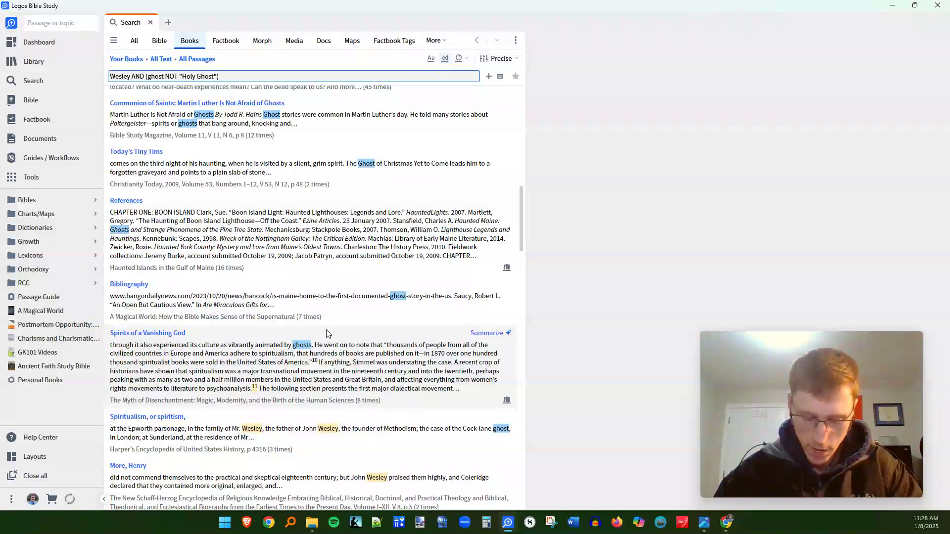
scroll(257, 337, "up", 10)
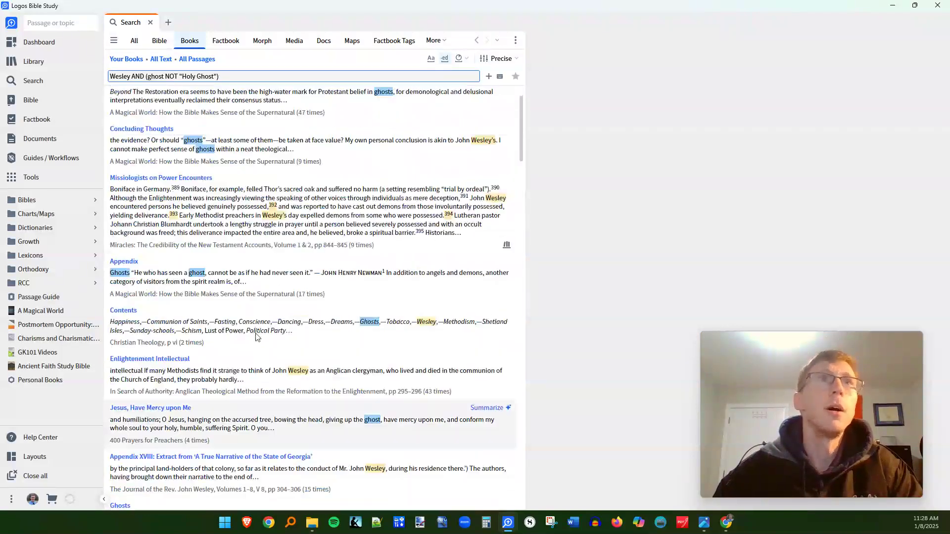
scroll(257, 337, "up", 1)
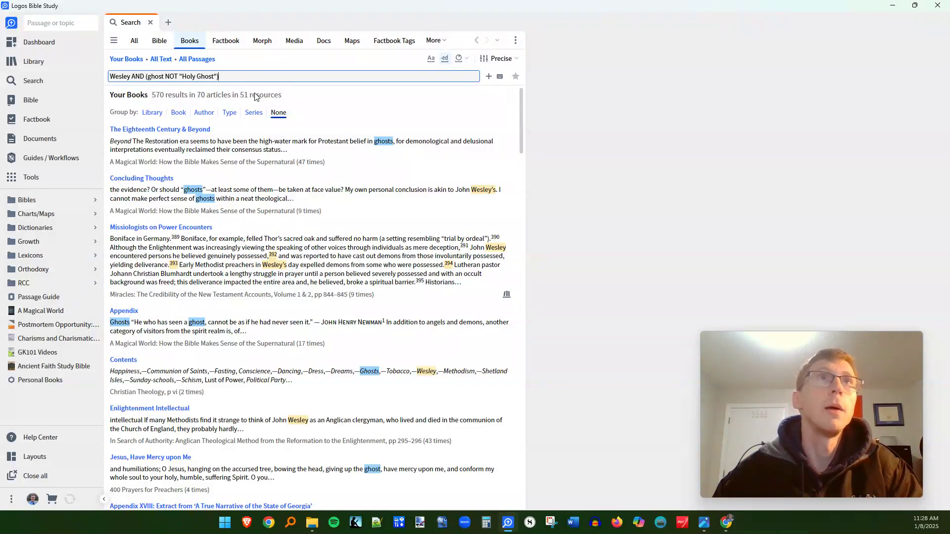
left_click_drag(223, 77, 109, 77)
- Clear the Books query and, in Bible search, enter sin AND (land OR earth OR ground)
key("BackSpace")
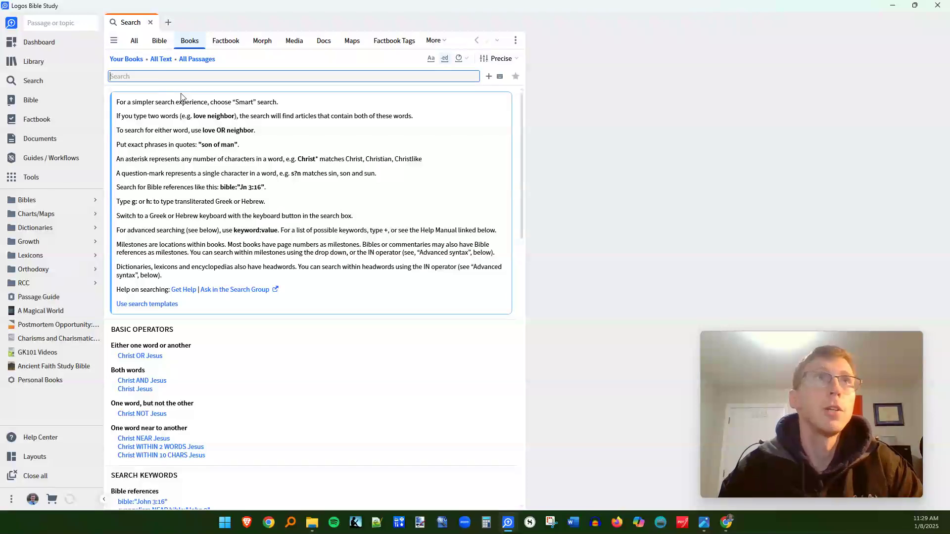
left_click(159, 40)
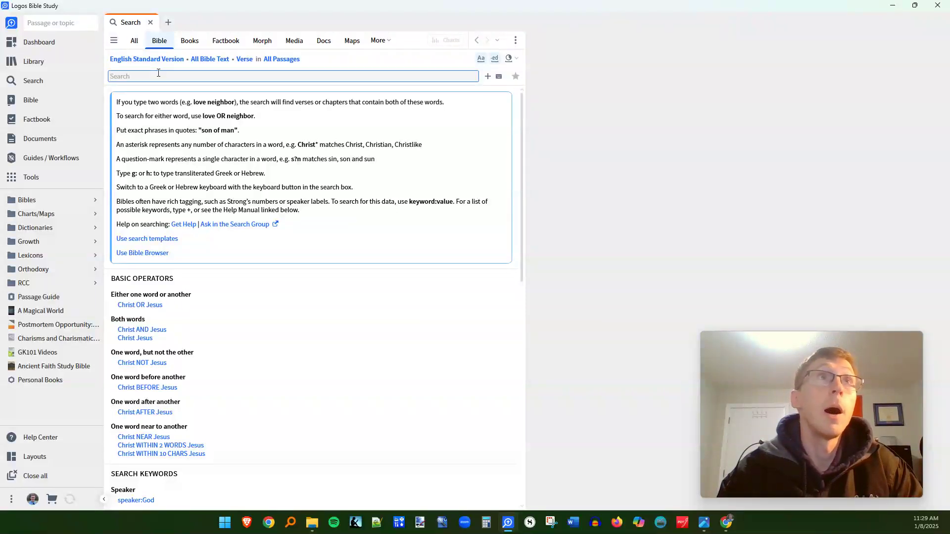
type("sin")
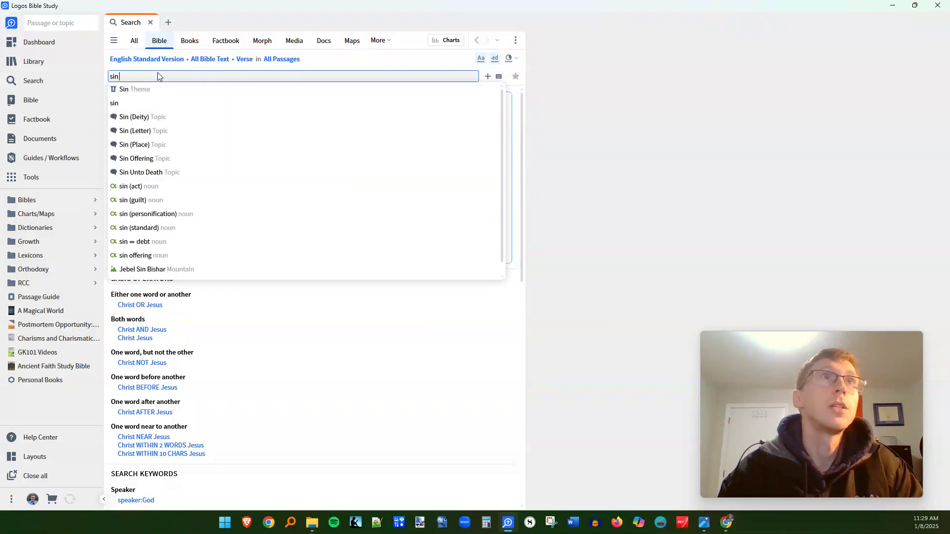
type(" AND land")
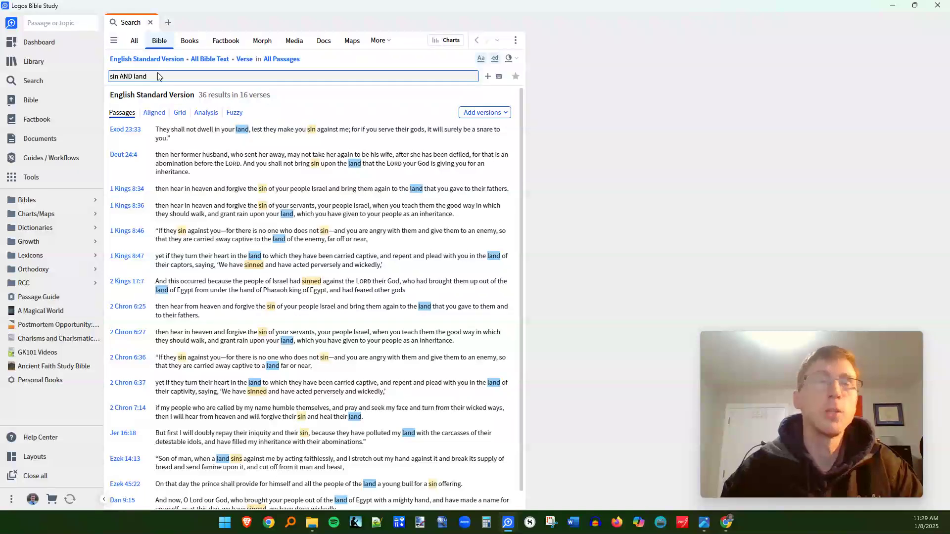
key("BackSpace")
key("BackSpace")
key("BackSpace")
key("BackSpace")
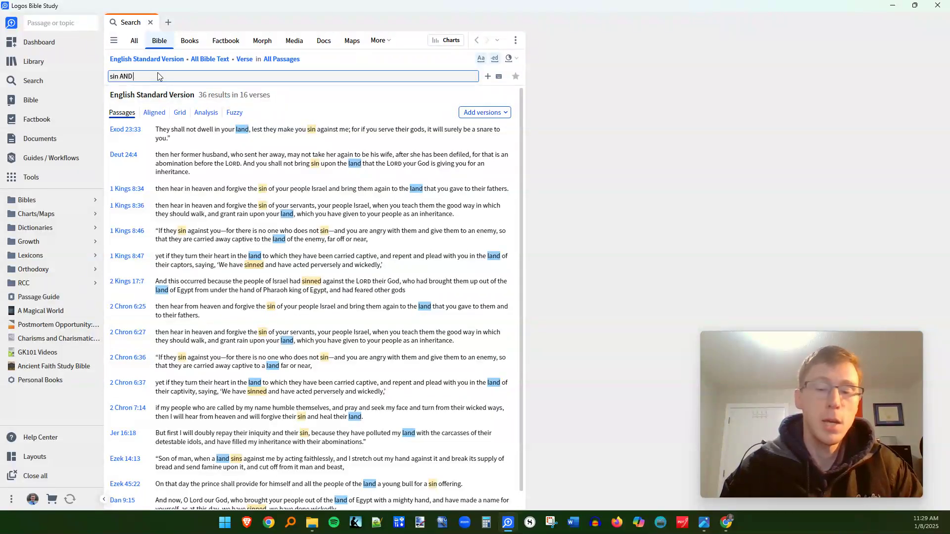
type("(land ")
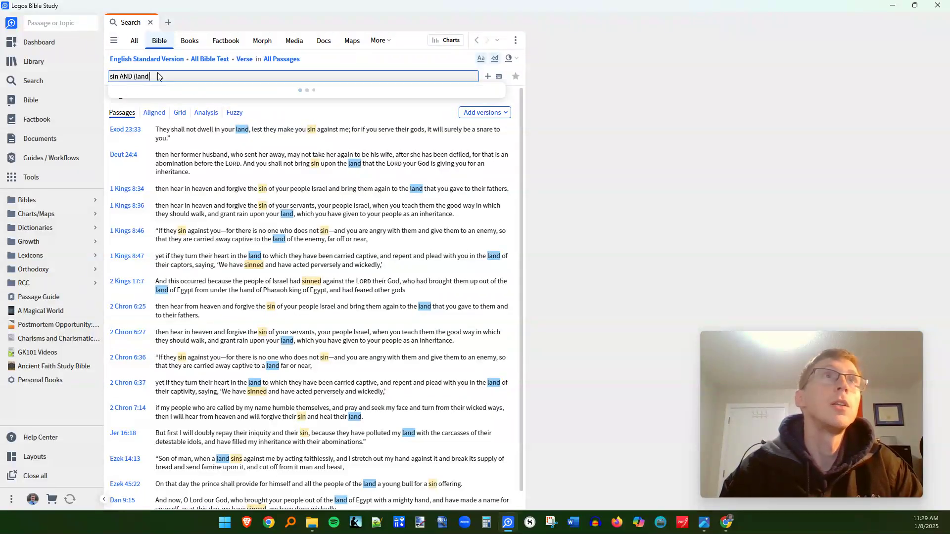
type("OR earth")
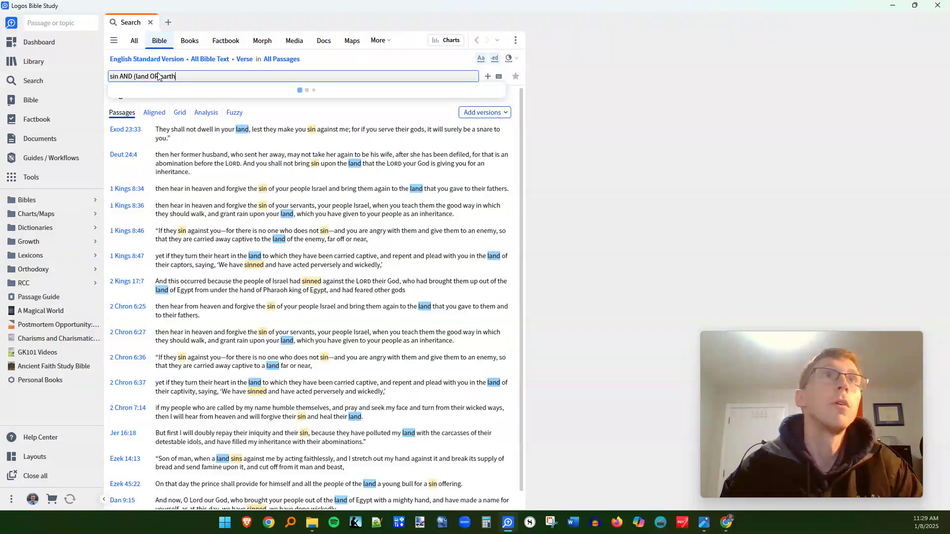
type(" OR ground)")
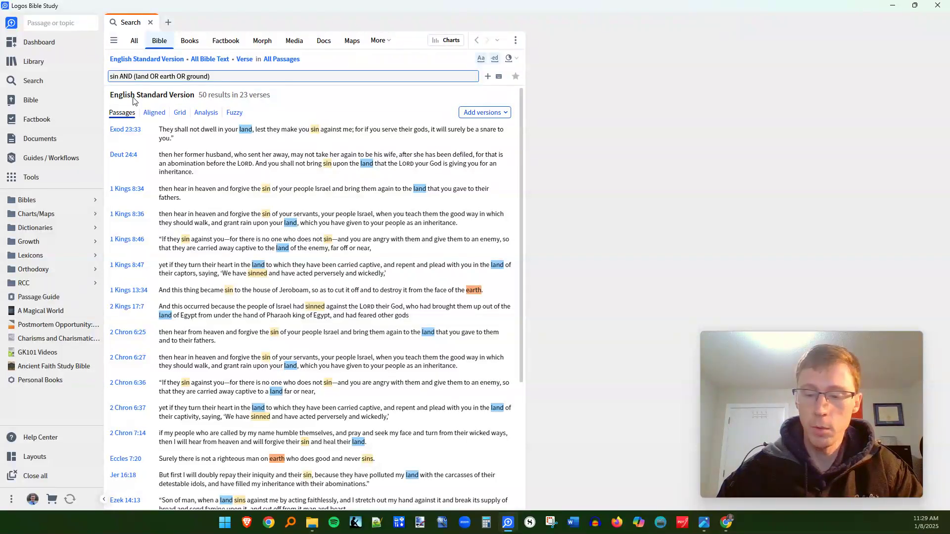
- Replace the leading 'sin' with (sin OR iniquity OR Transgression) and browse the 105 results in 47 verses
key("Home")
key("Delete")
key("Delete")
key("Delete")
key("Delete")
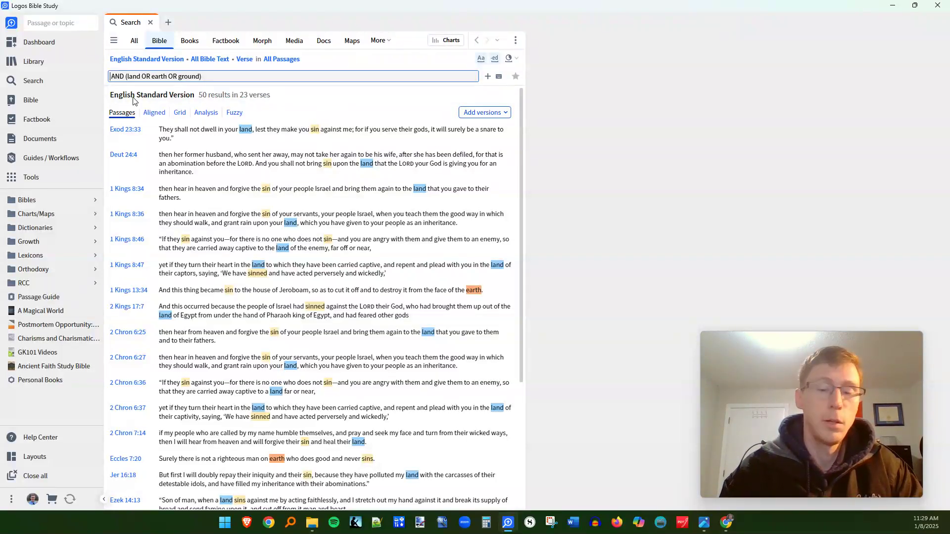
type("( ")
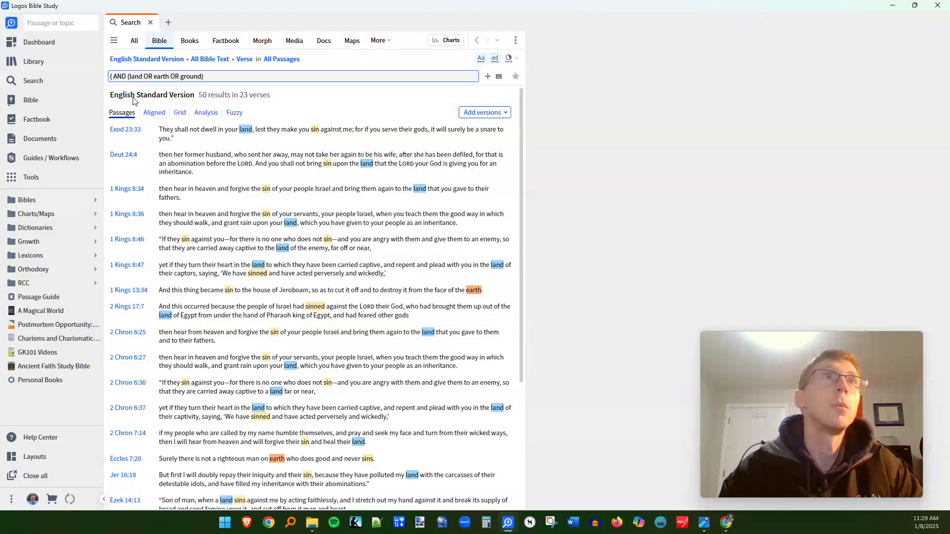
type("sin OR ini")
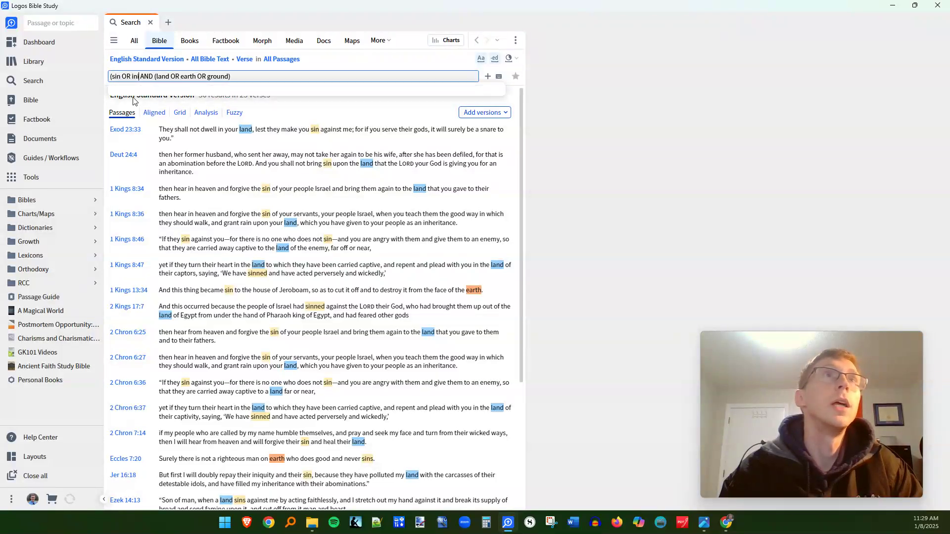
type("quity OR T")
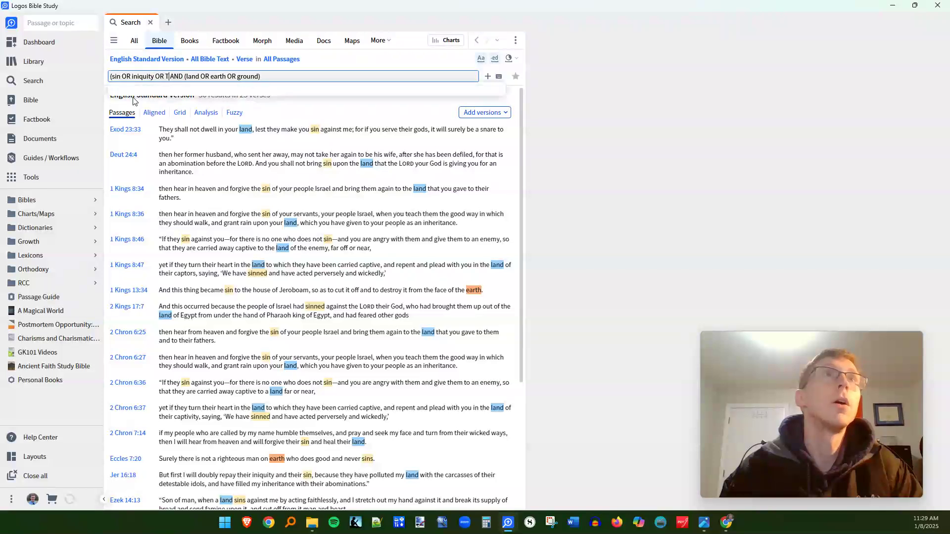
type("rans")
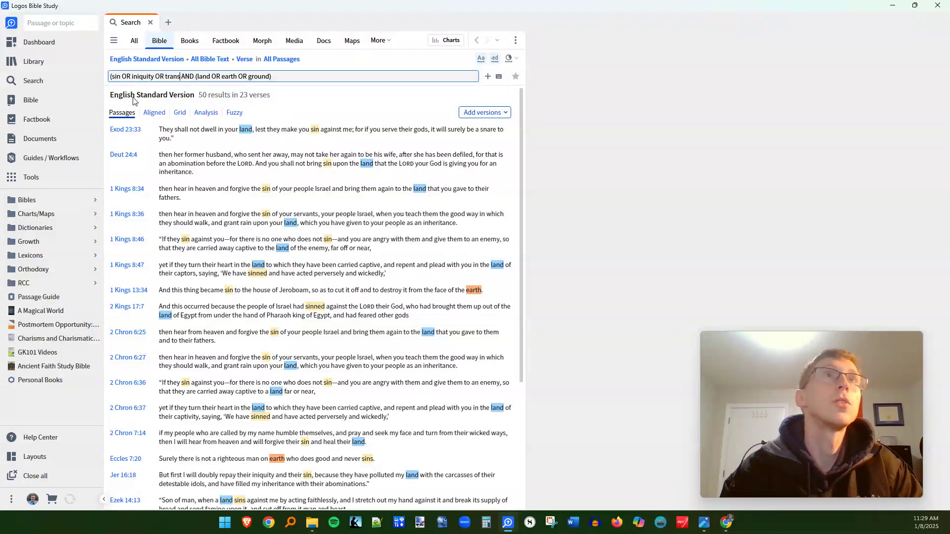
type("gression)")
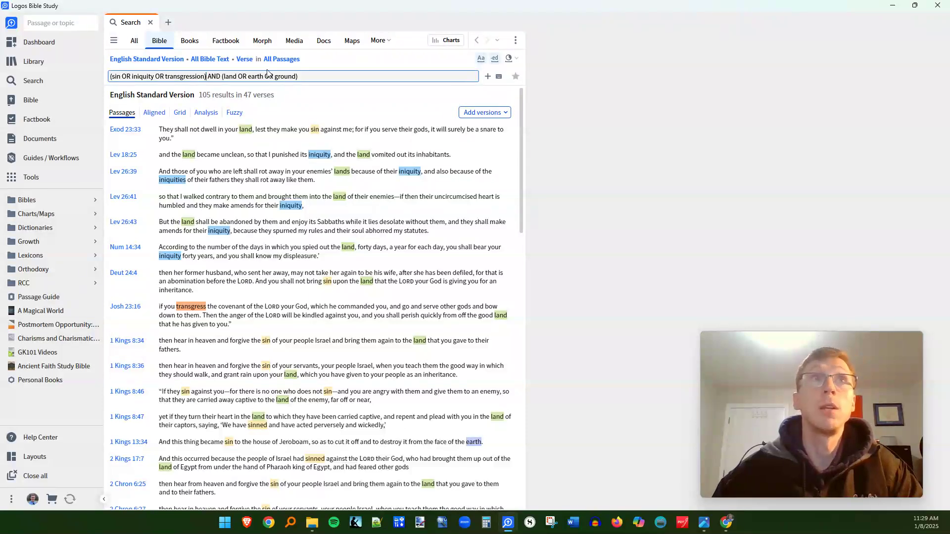
scroll(212, 99, "down", 3)
scroll(208, 95, "up", 3)
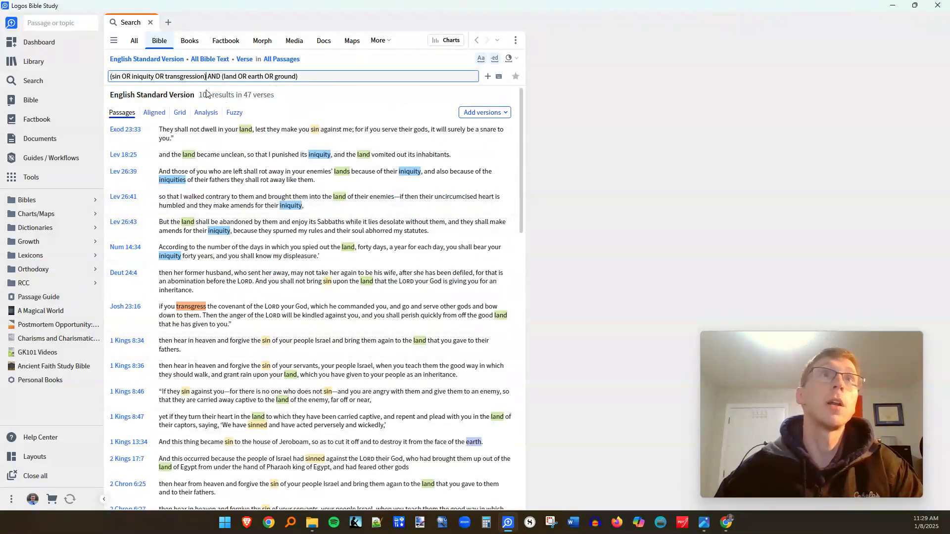
scroll(383, 397, "down", 5)
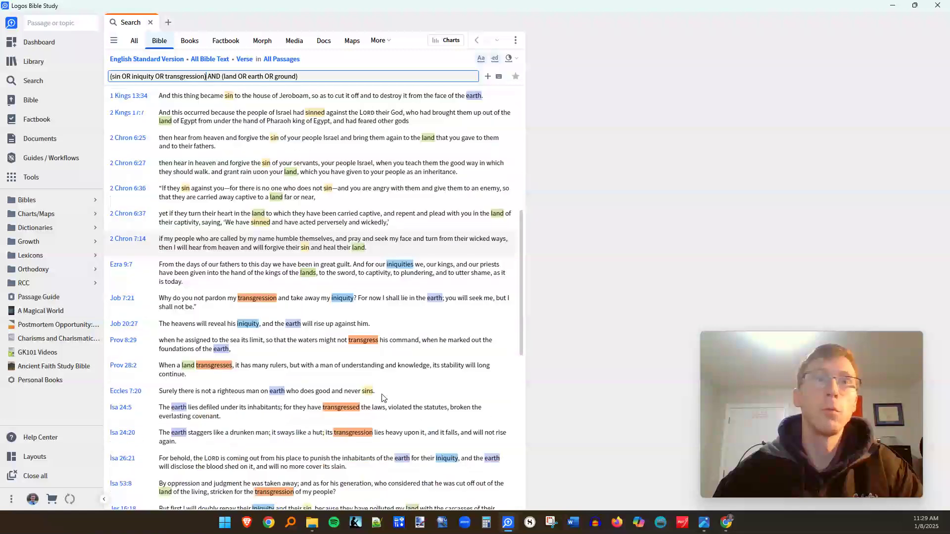
scroll(382, 398, "up", 3)
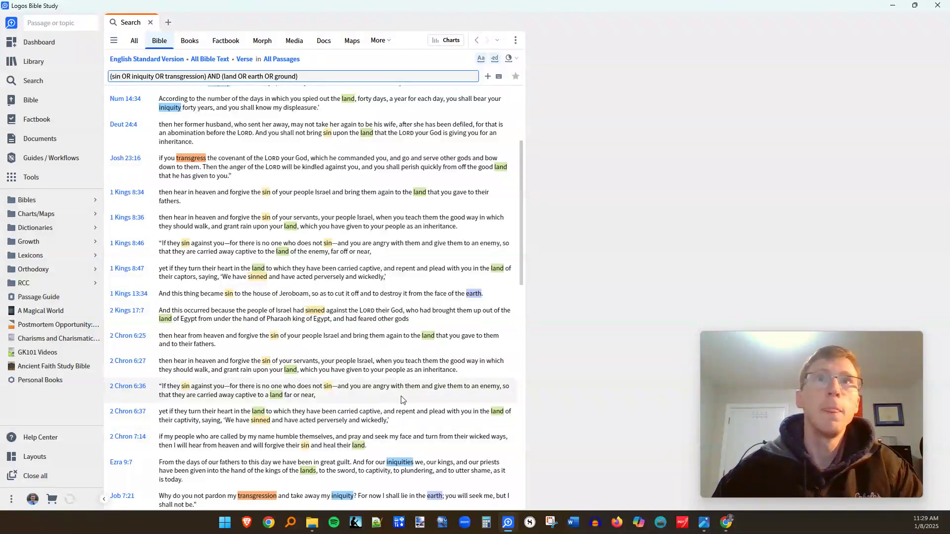
scroll(402, 399, "up", 3)
scroll(402, 399, "down", 5)
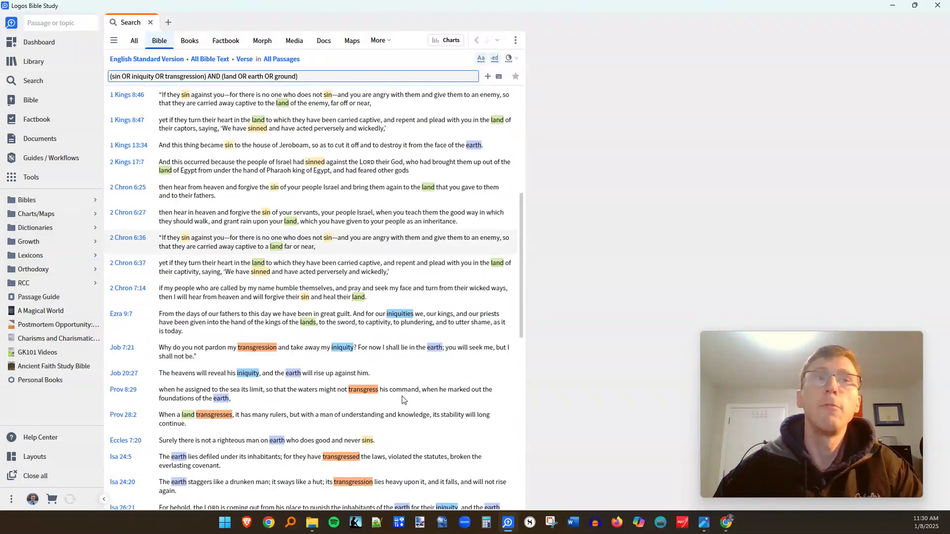
scroll(402, 399, "down", 10)
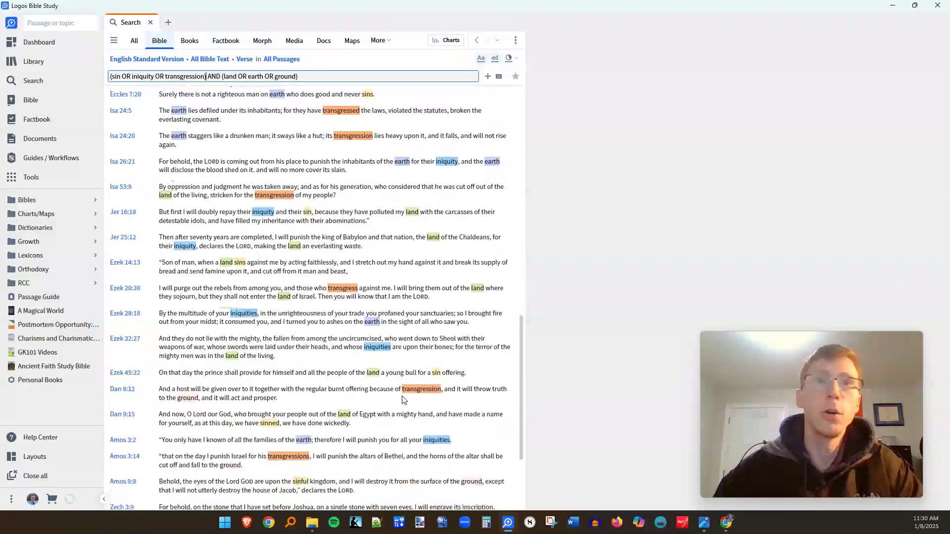
scroll(402, 399, "up", 10)
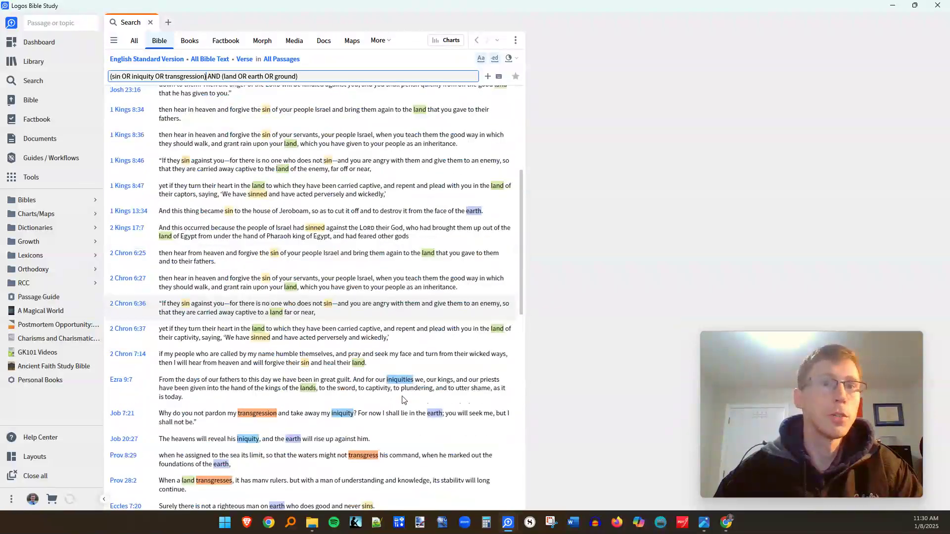
scroll(232, 297, "up", 3)
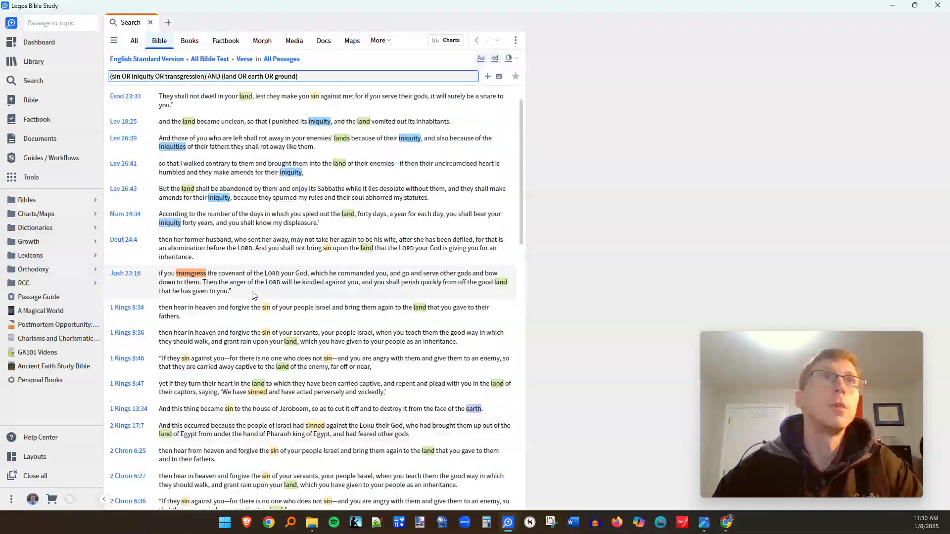
scroll(257, 296, "up", 1)
- Empty the query box to show the help page, then browse its Basic Operators and Search Keywords
left_click(328, 76)
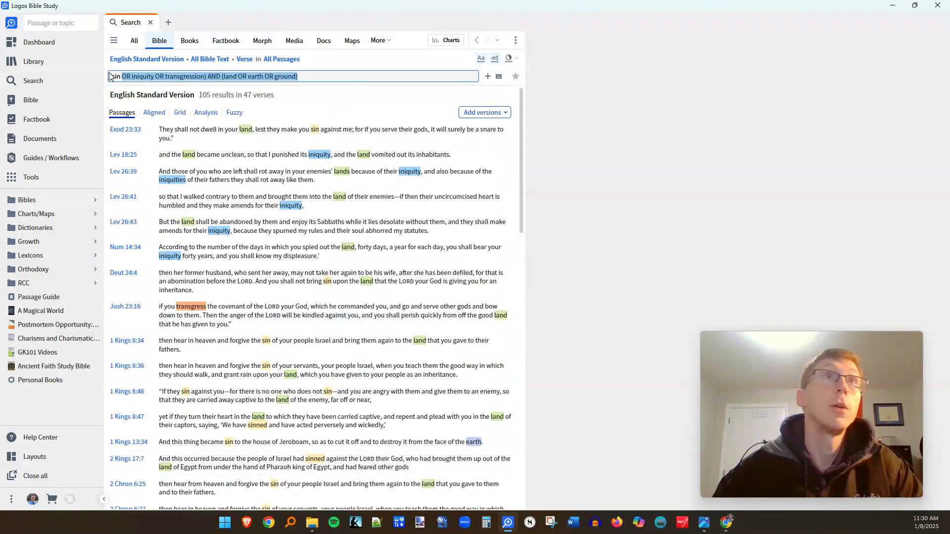
key("BackSpace")
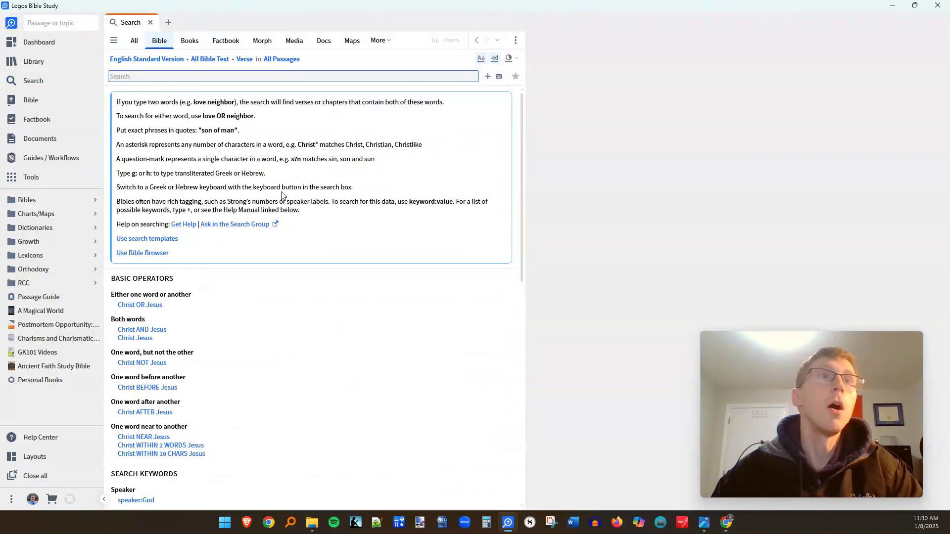
scroll(284, 317, "down", 1)
scroll(284, 317, "down", 3)
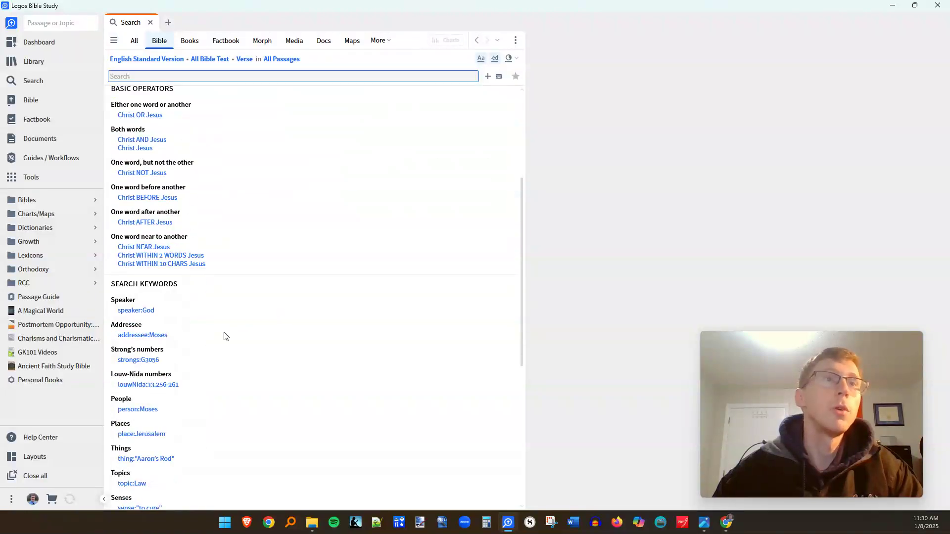
scroll(223, 332, "down", 2)
scroll(164, 395, "down", 4)
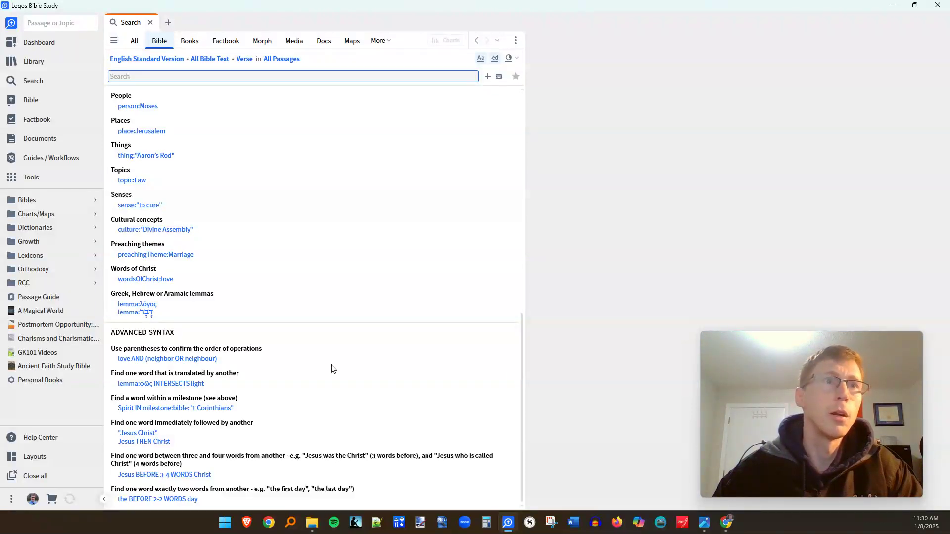
scroll(311, 376, "up", 6)
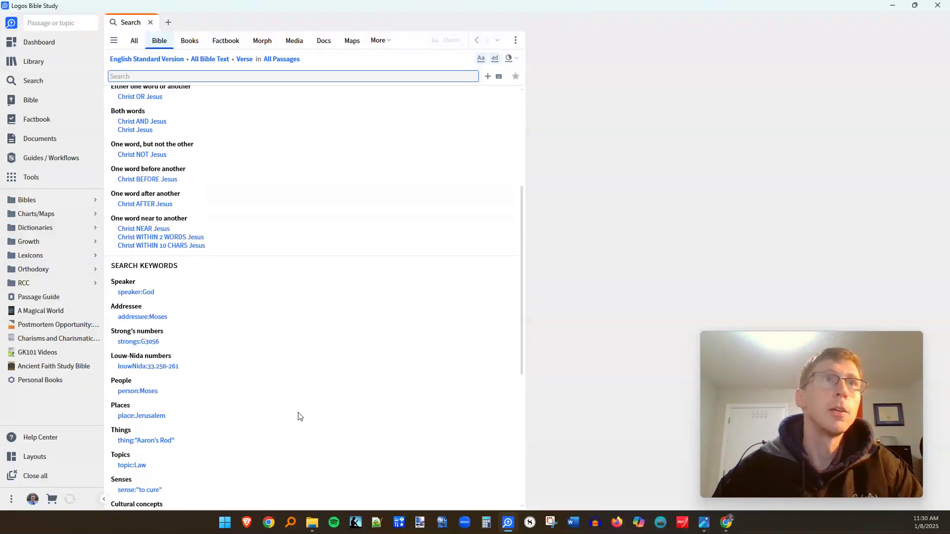